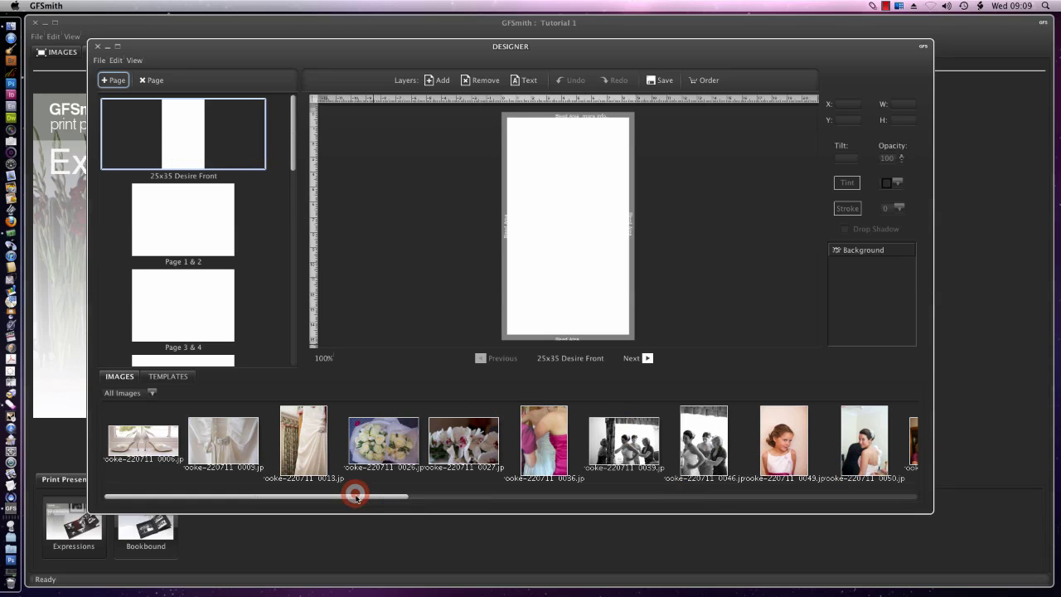
Step: Filter the image strip to the Pre wedding group, and switch it back to All Images
left_click_drag(367, 496, 392, 498)
left_click(152, 393)
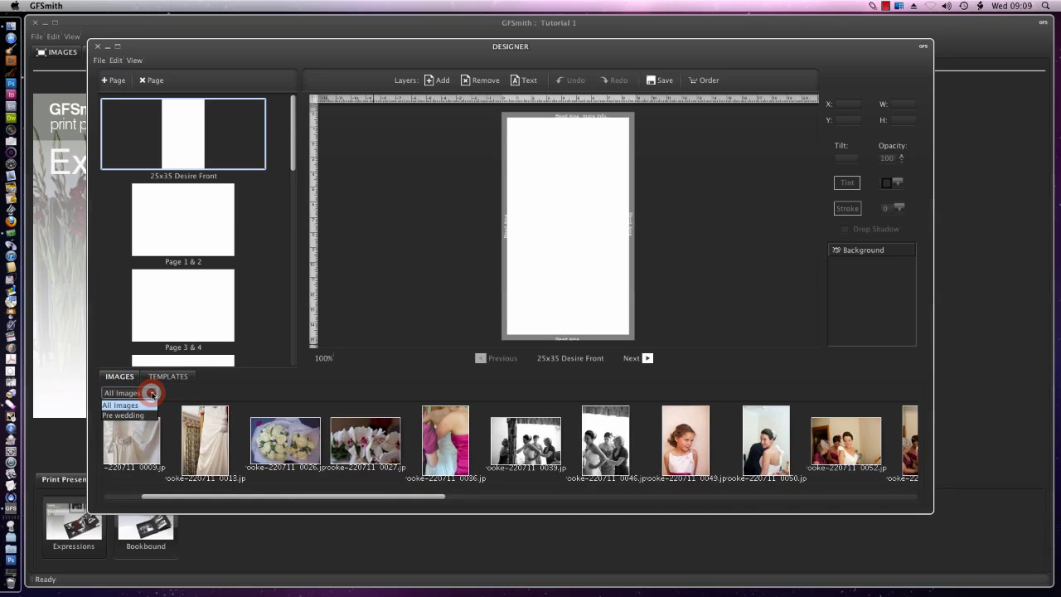
left_click(125, 415)
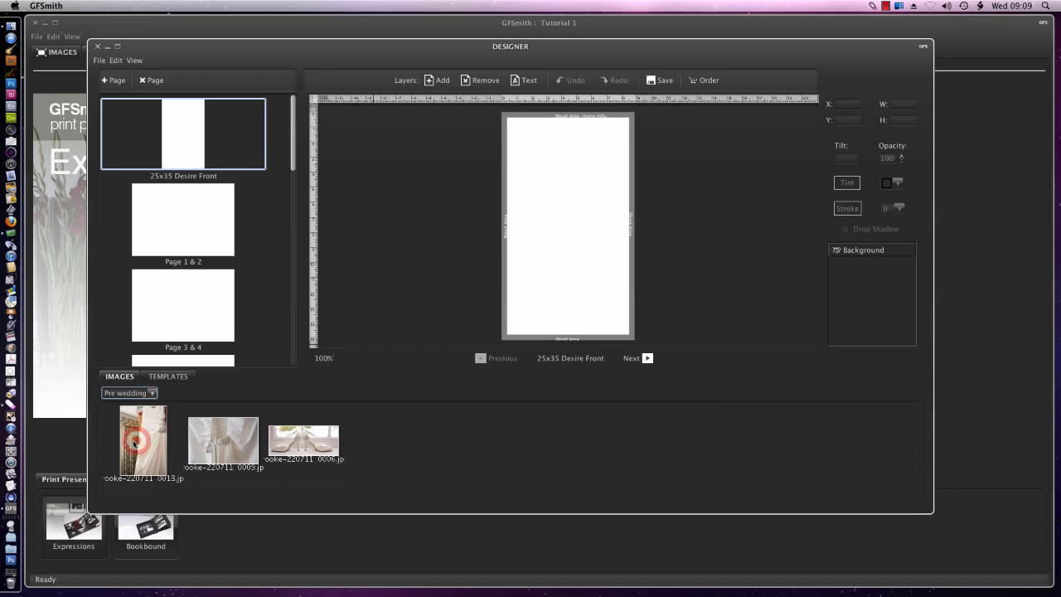
left_click(152, 393)
left_click(148, 407)
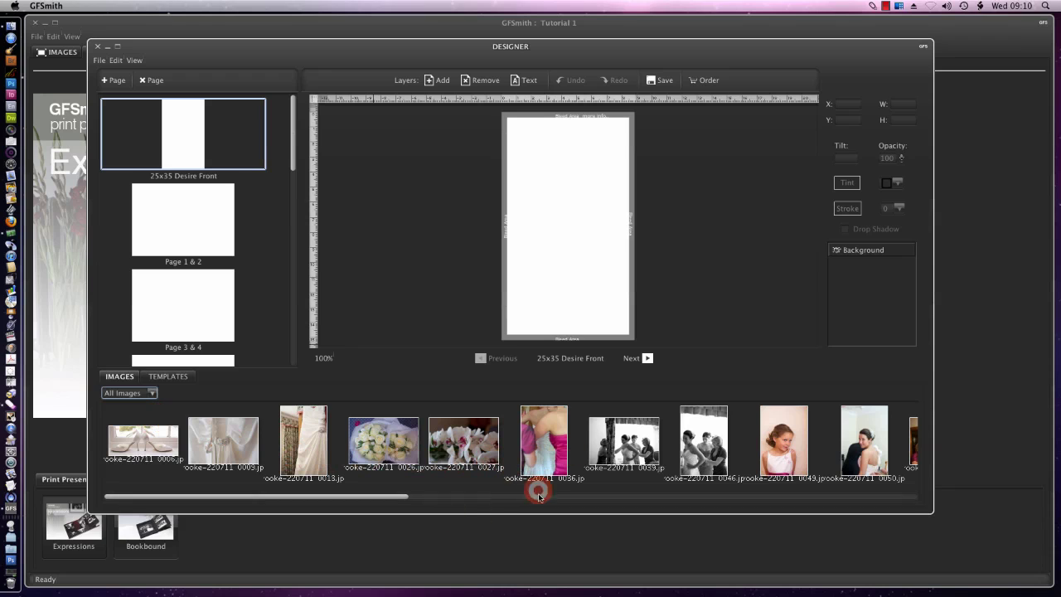
Step: Place image 0104, the bride under the dark car hood, on the 25x35 Desire Front cover
left_click_drag(367, 497, 793, 497)
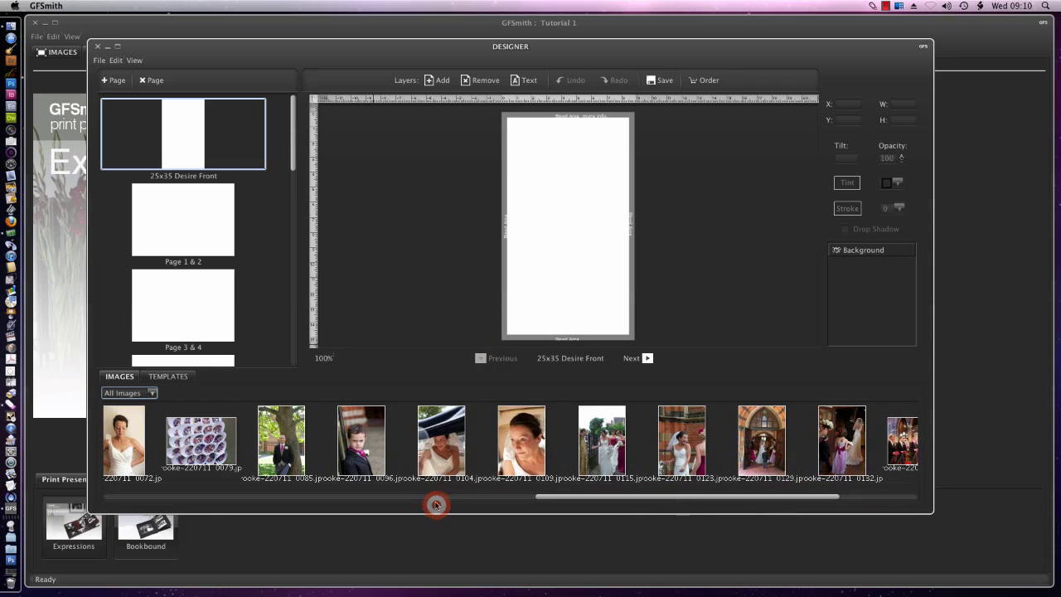
left_click_drag(437, 452, 585, 330)
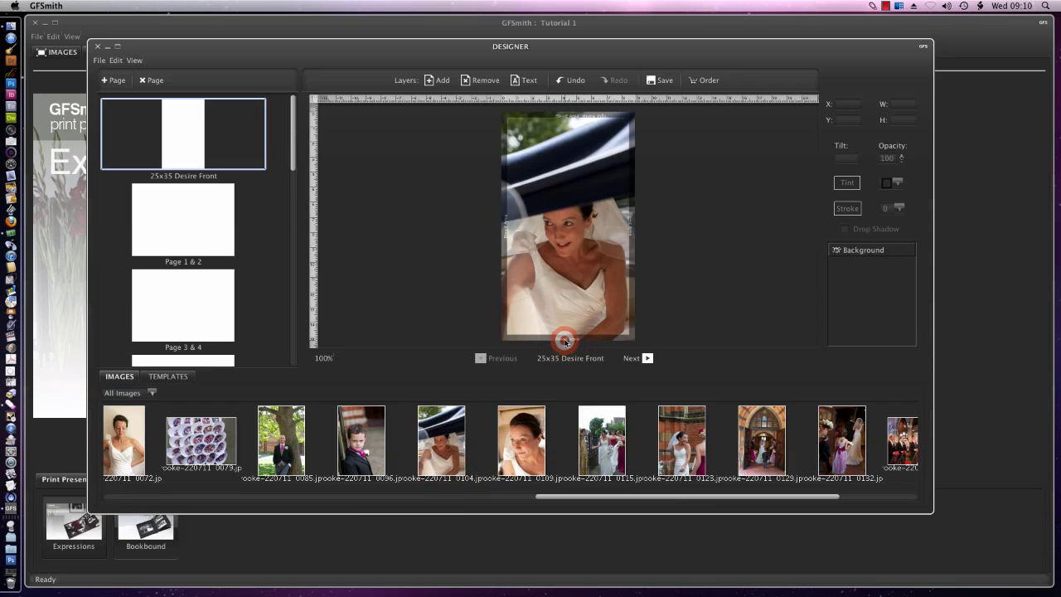
left_click(562, 204)
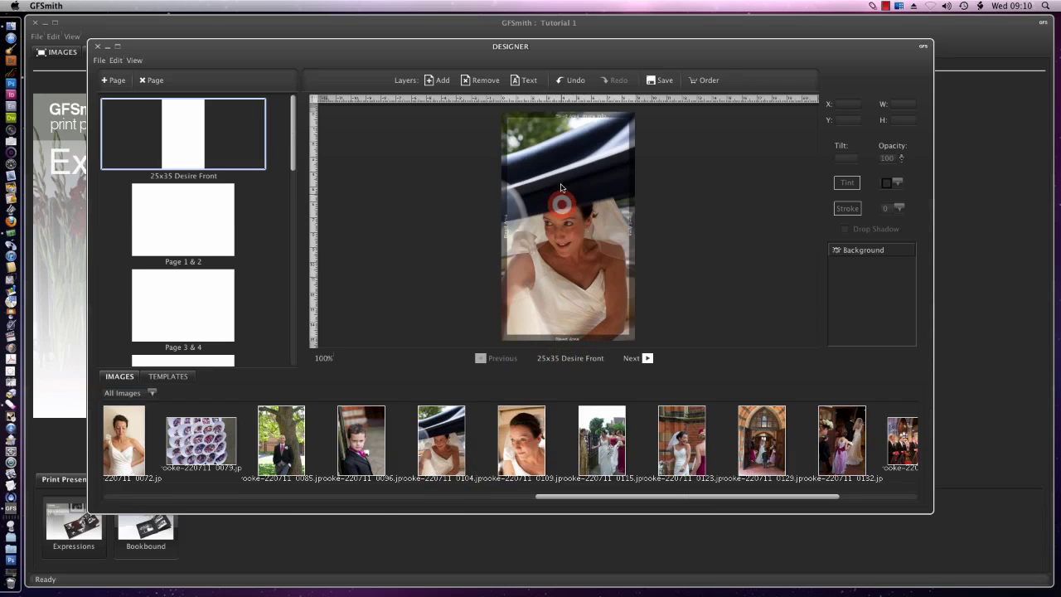
Step: Crop the cover image more tightly around the bride, preview it in Black & White, and save the crop in colour
double_click(569, 243)
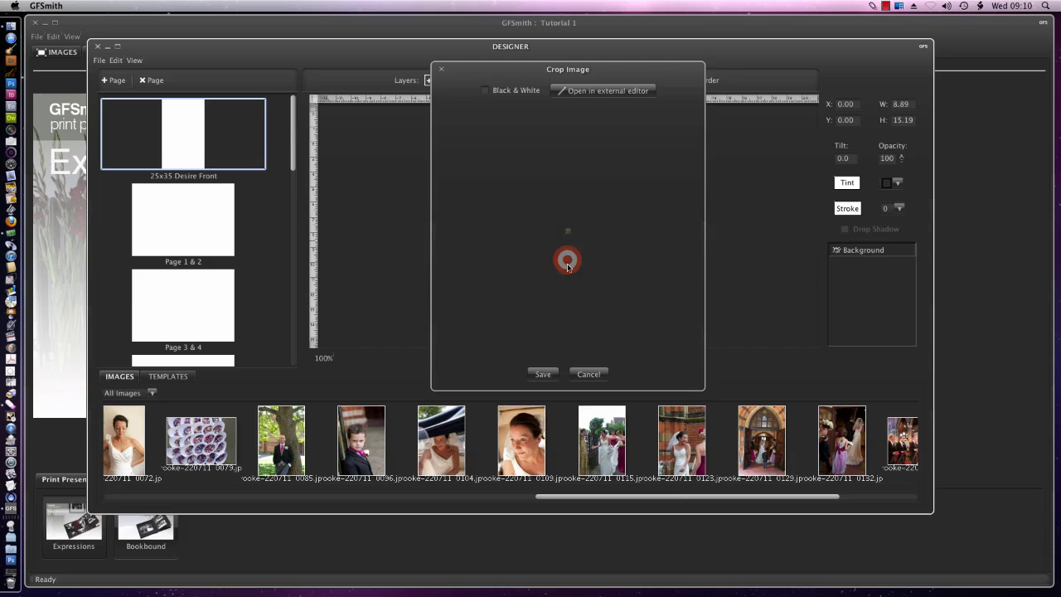
left_click_drag(585, 69, 554, 66)
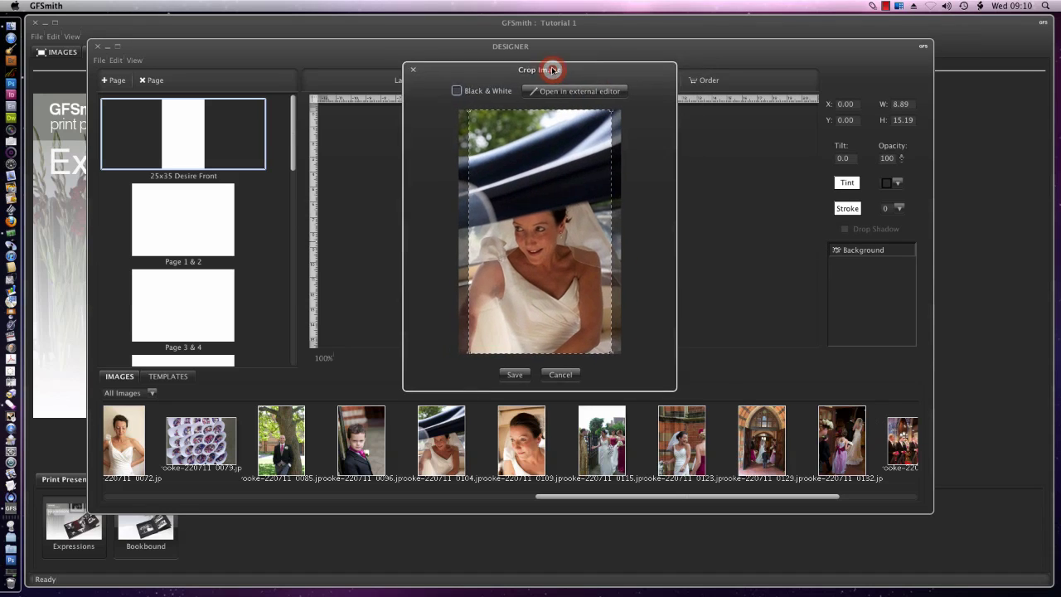
left_click_drag(608, 109, 570, 151)
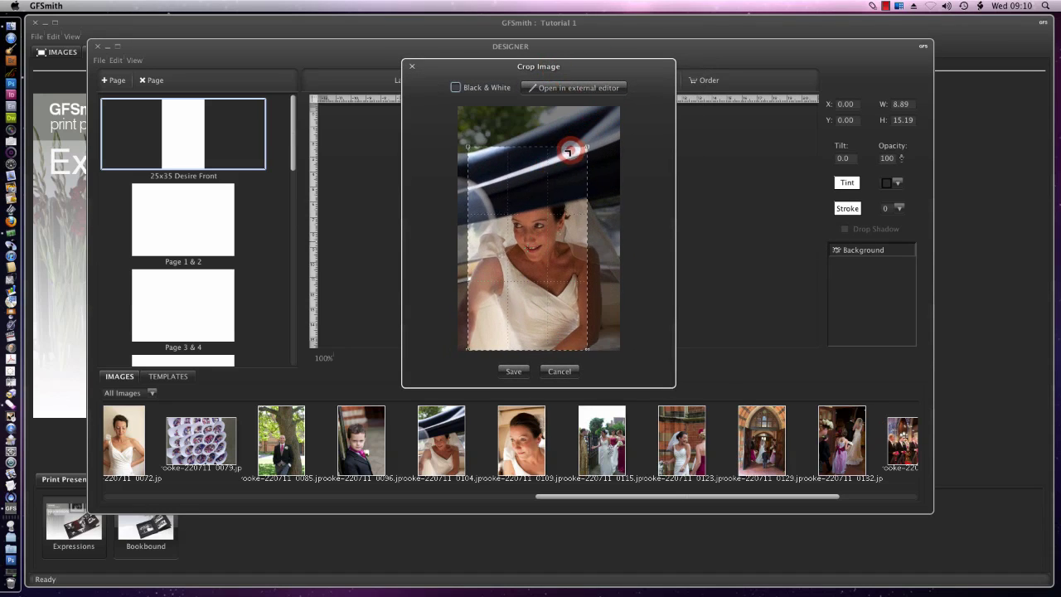
left_click_drag(538, 259, 540, 281)
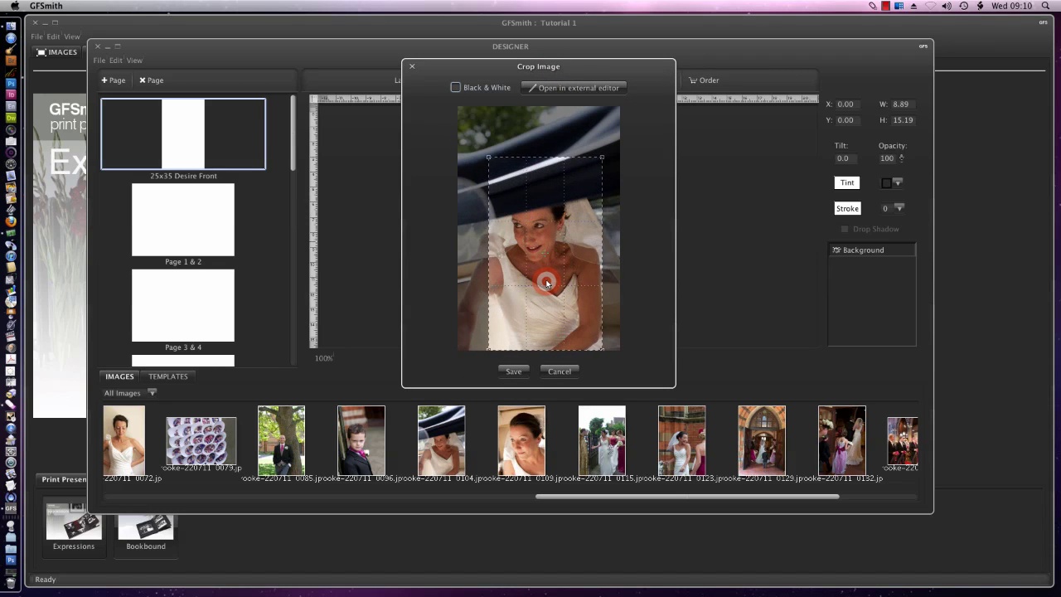
left_click(457, 90)
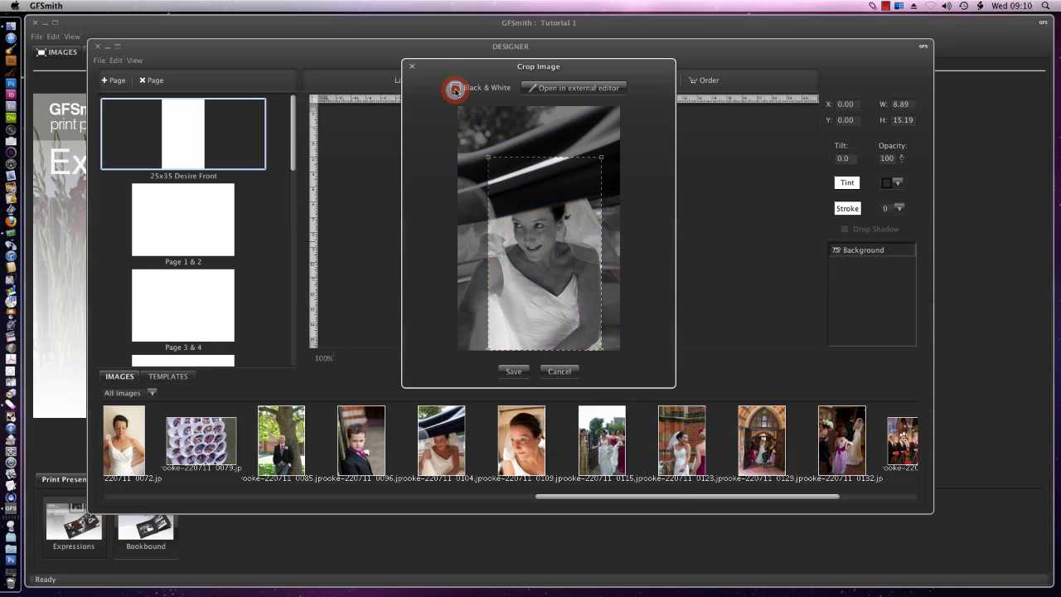
left_click(455, 90)
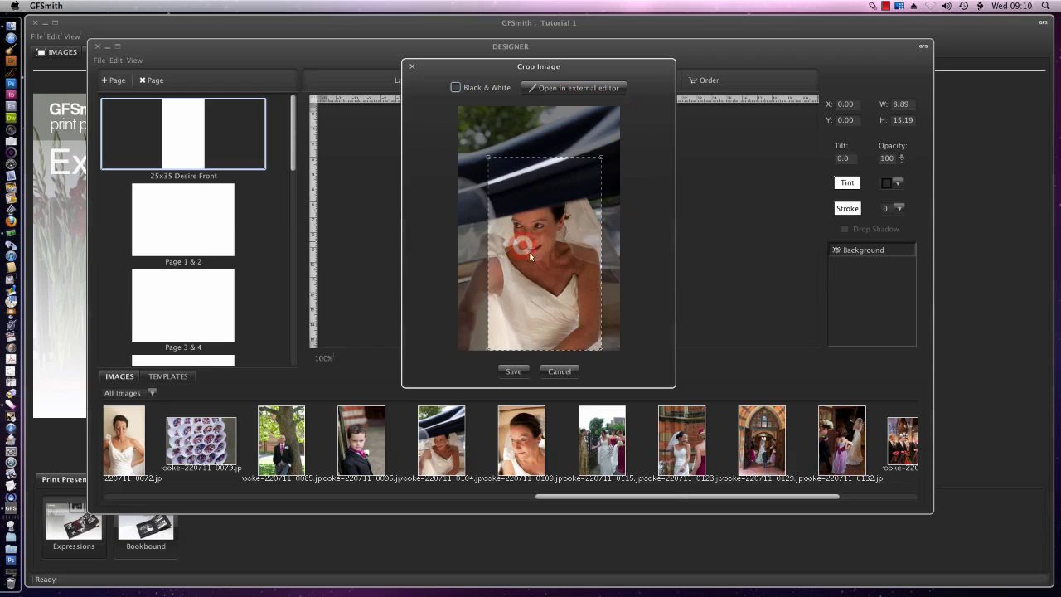
left_click(513, 375)
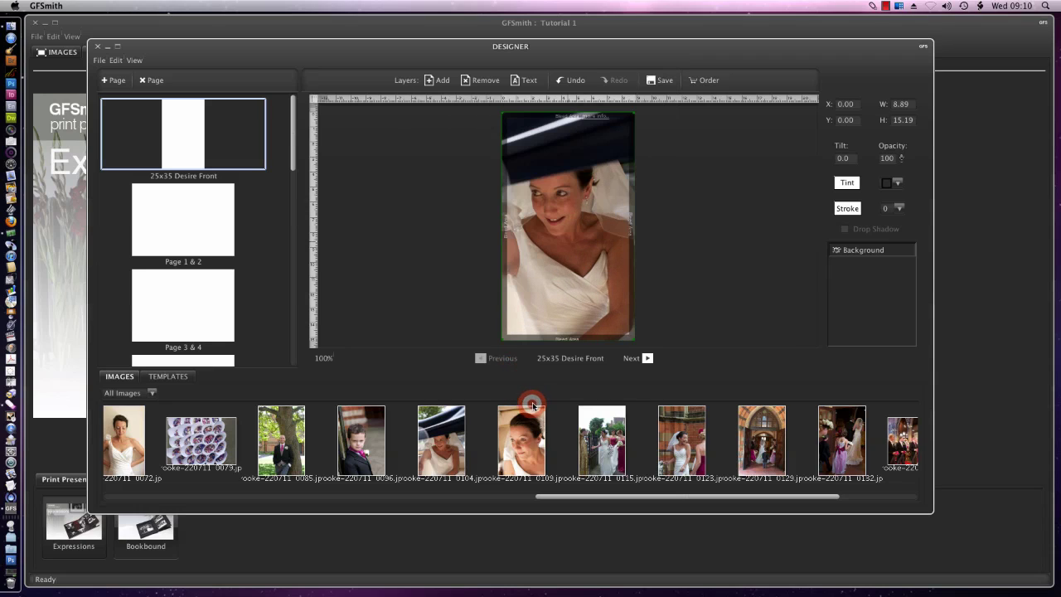
Step: Fill the Page 1 & 2 background with confetti image 0079, crop it to the middle cones and save it in colour
left_click(189, 214)
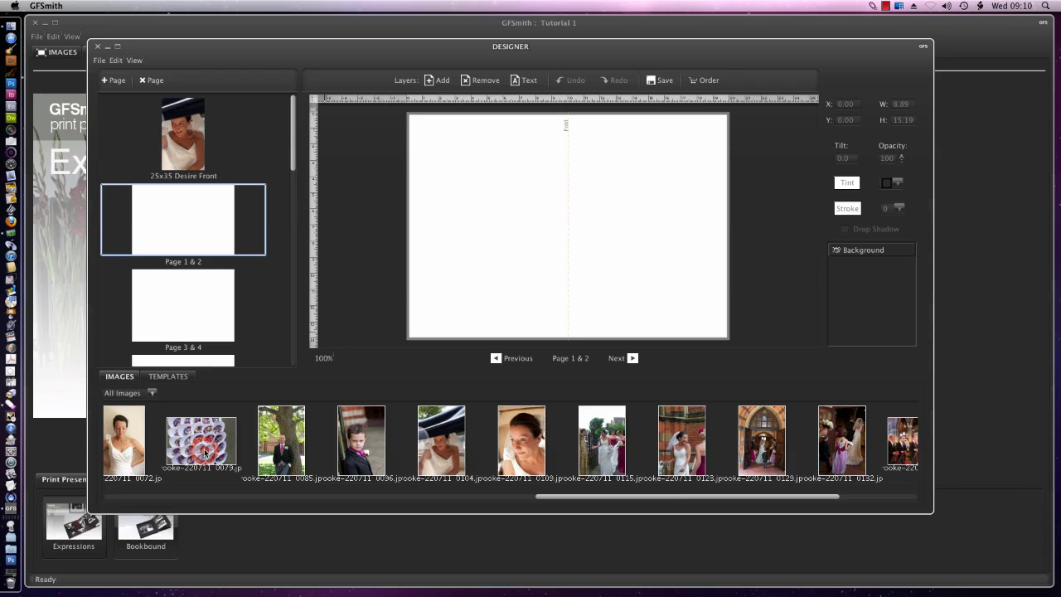
left_click_drag(193, 440, 533, 178)
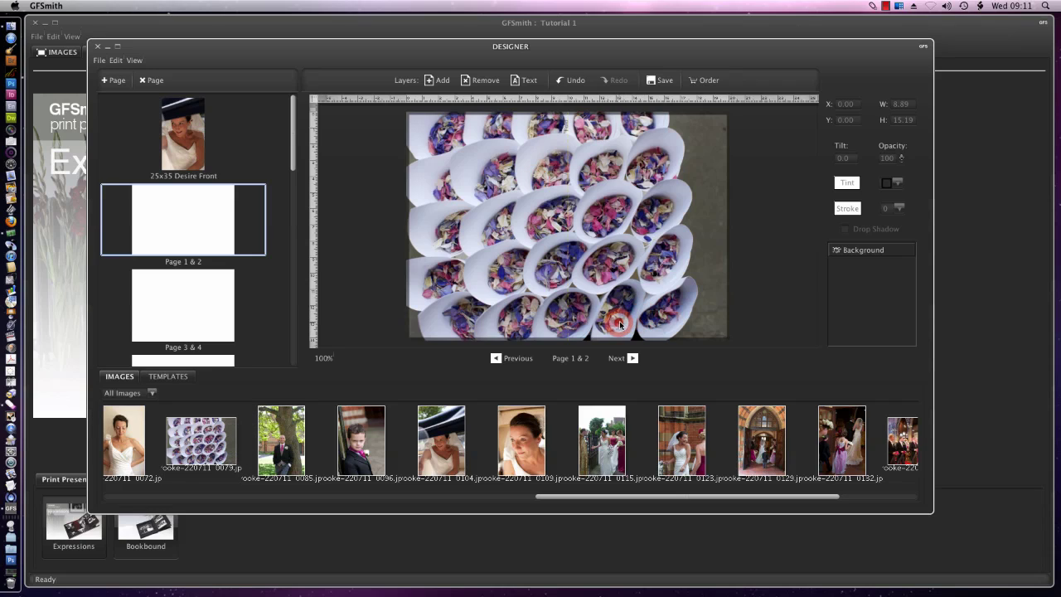
double_click(599, 231)
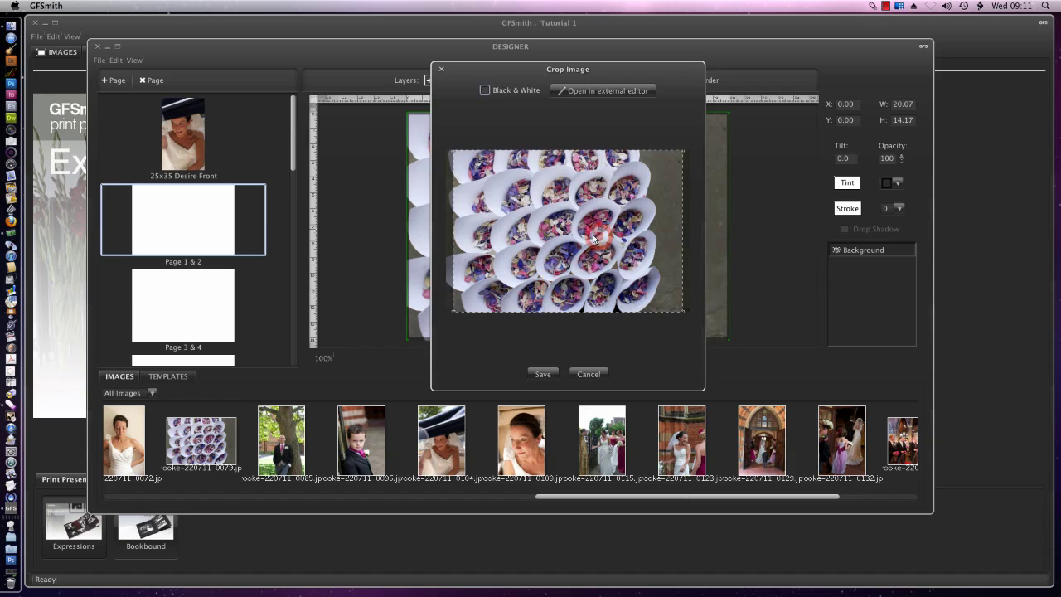
left_click_drag(677, 152, 552, 241)
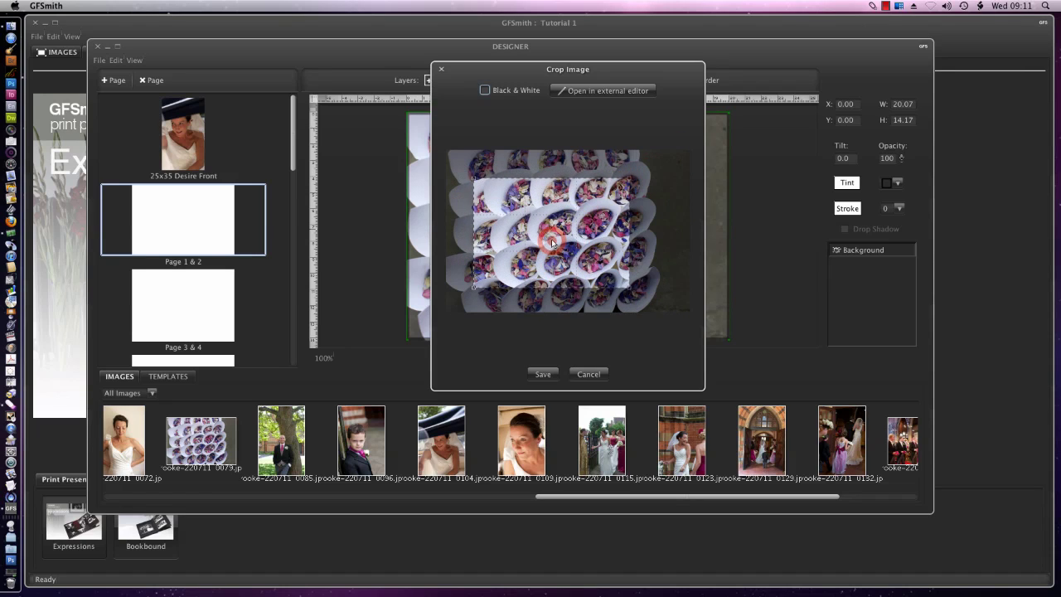
left_click(485, 91)
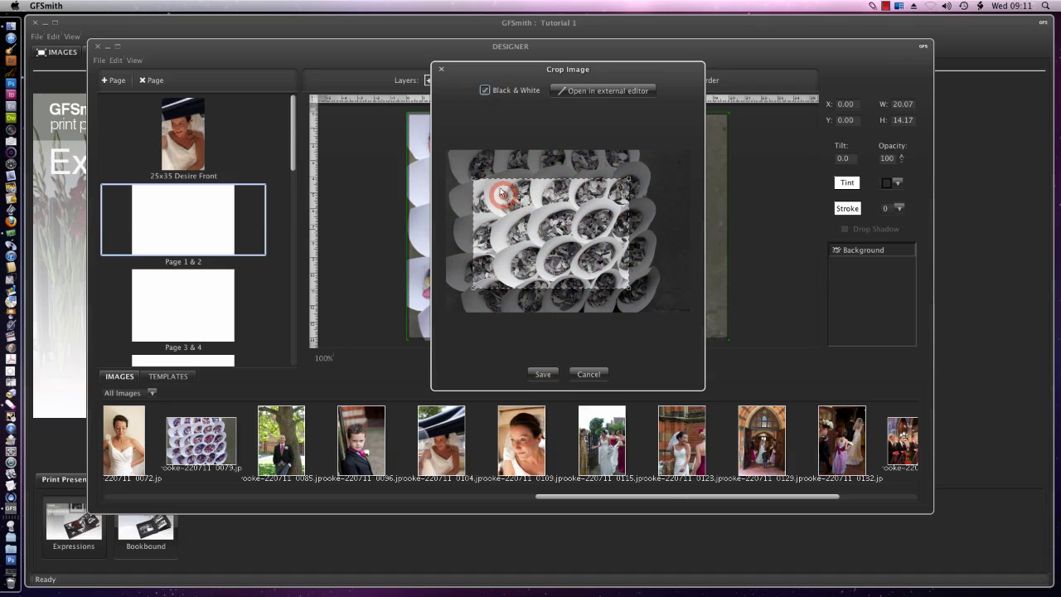
left_click(486, 91)
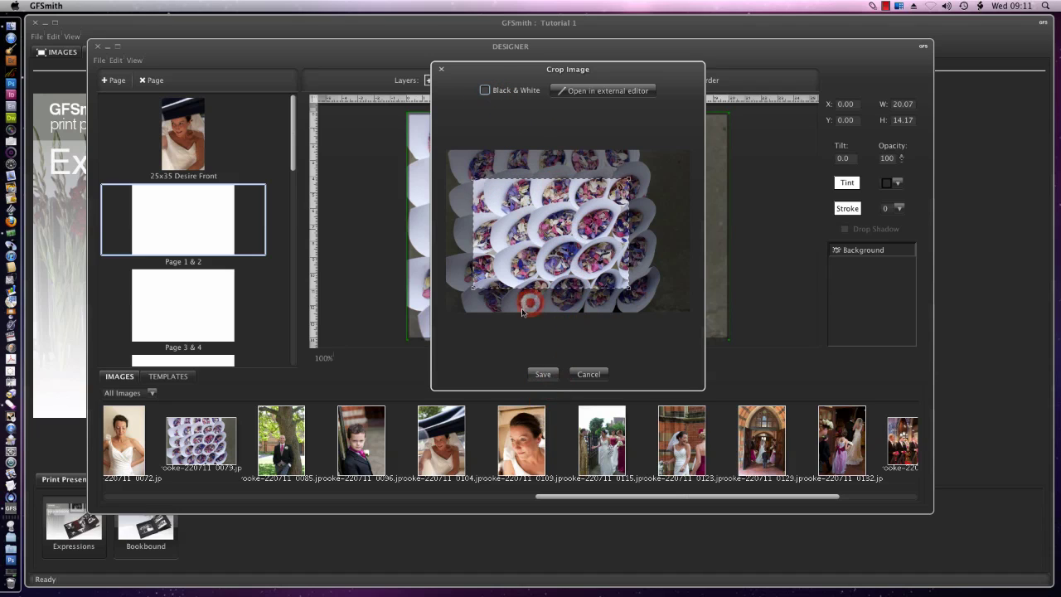
left_click(544, 386)
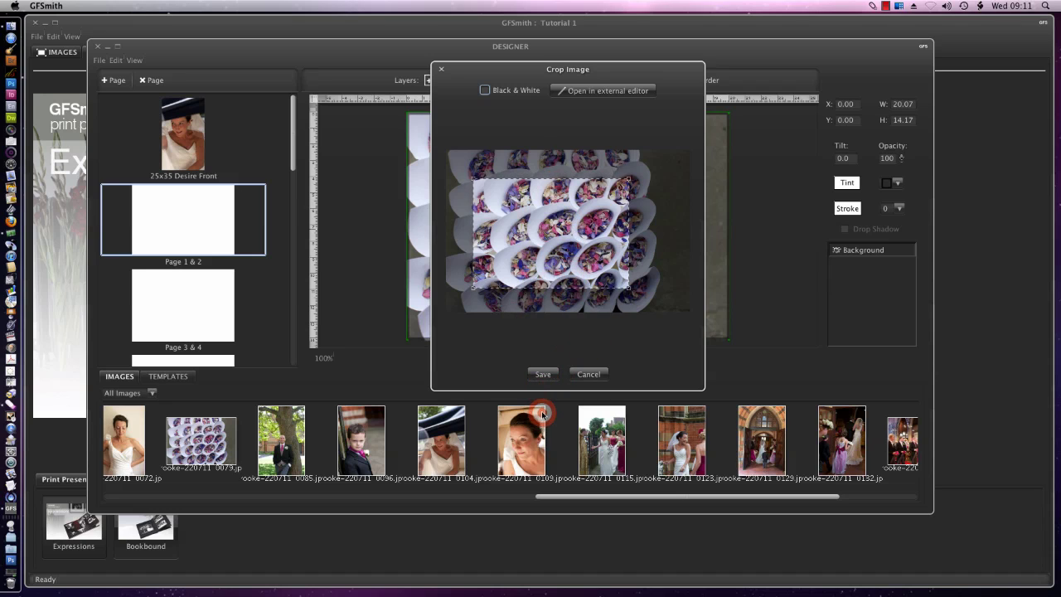
left_click(544, 379)
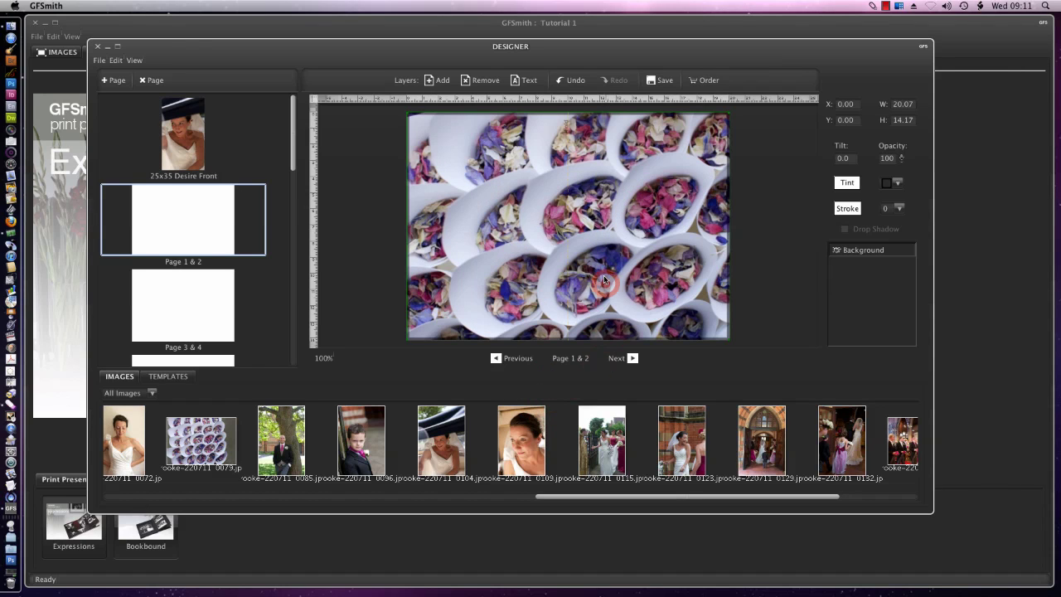
Step: Reduce the opacity of the confetti background on Page 1 & 2 to 69
left_click(606, 252)
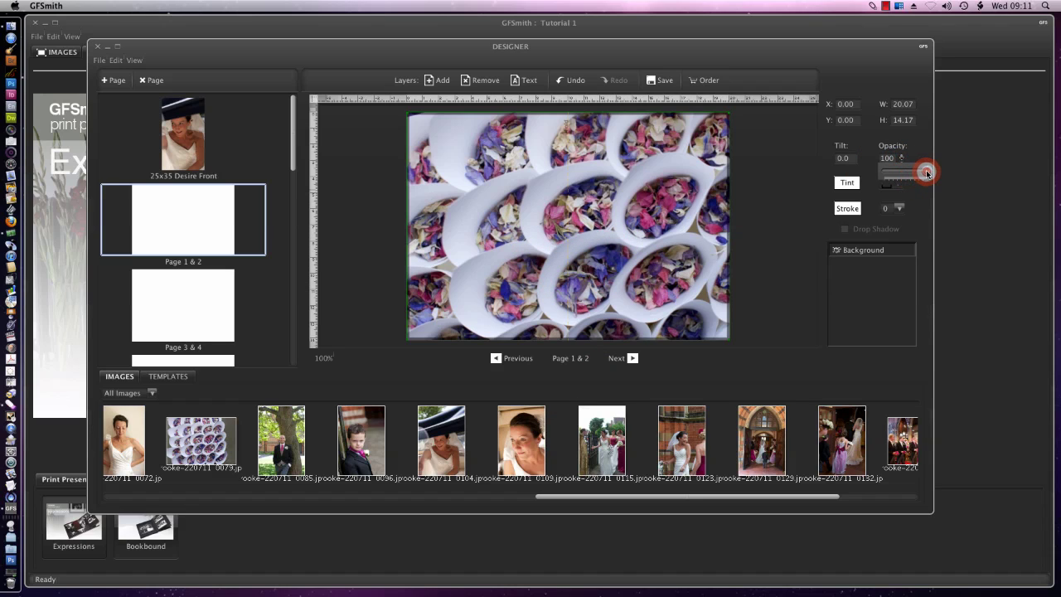
left_click_drag(916, 173, 914, 172)
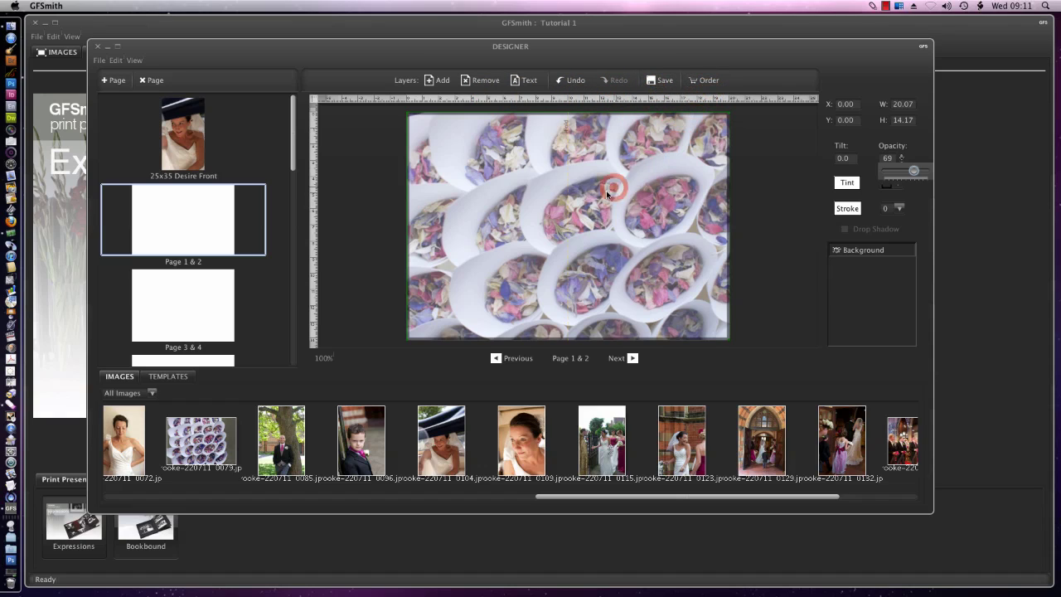
Step: Add an image layer near the spread's upper-left corner at about X 1.62, Y 1.38 and fill it with image 0013
left_click(436, 83)
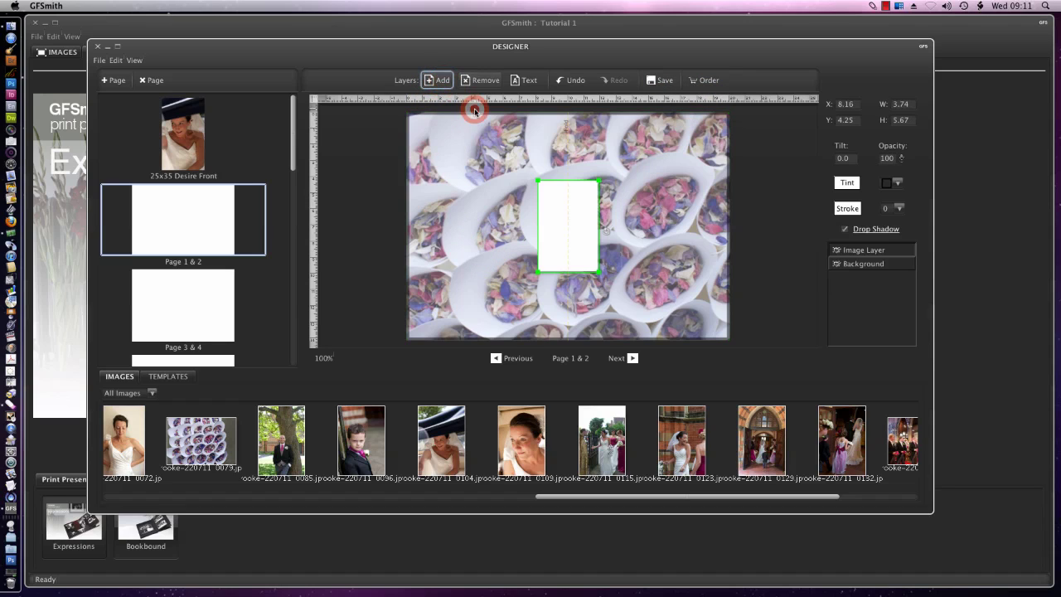
left_click_drag(571, 221, 469, 180)
left_click(622, 496)
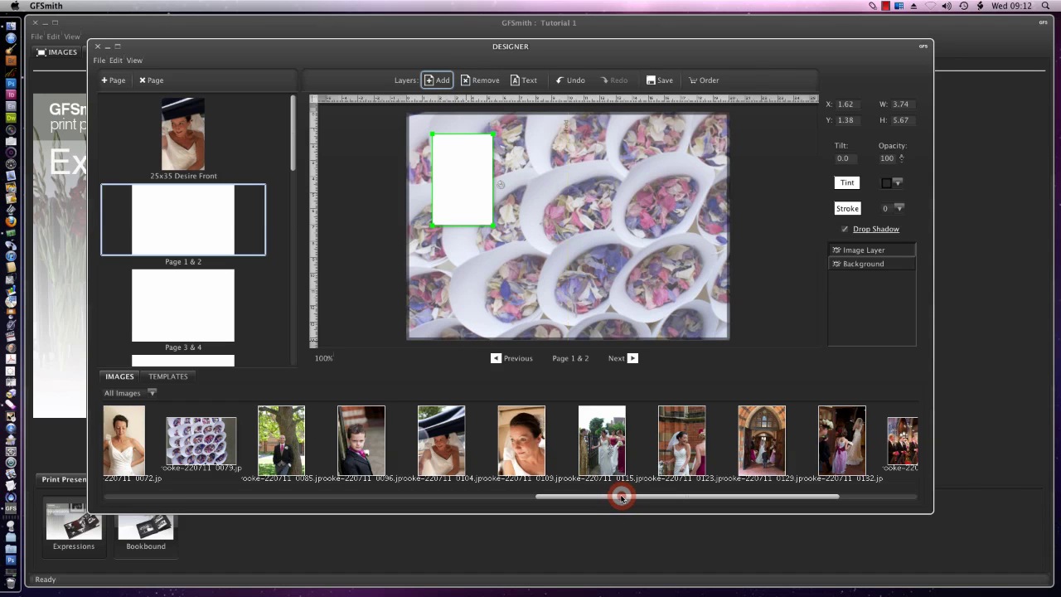
left_click_drag(622, 496, 122, 503)
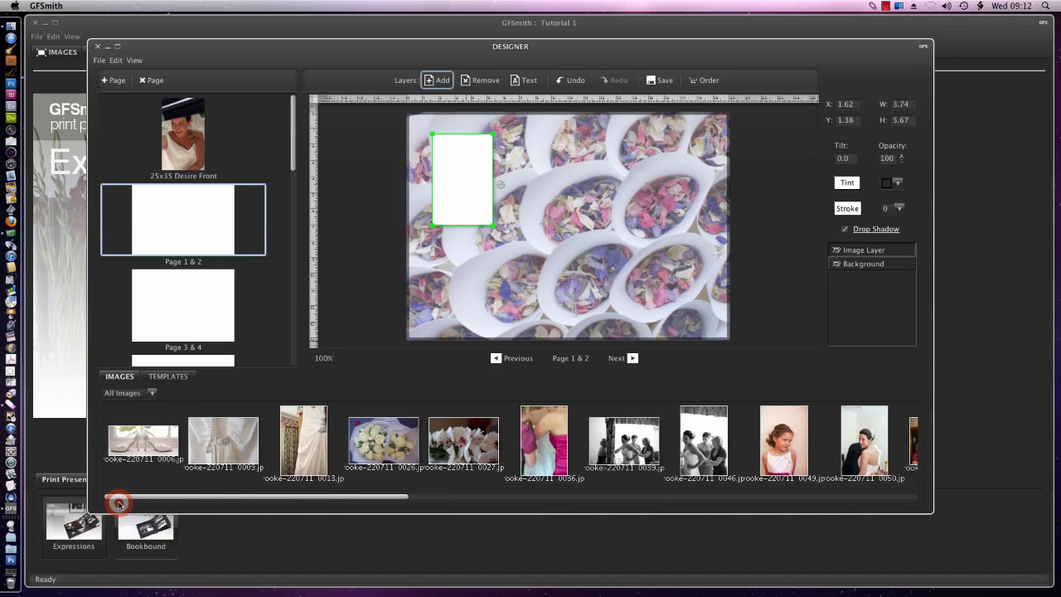
left_click_drag(297, 439, 451, 159)
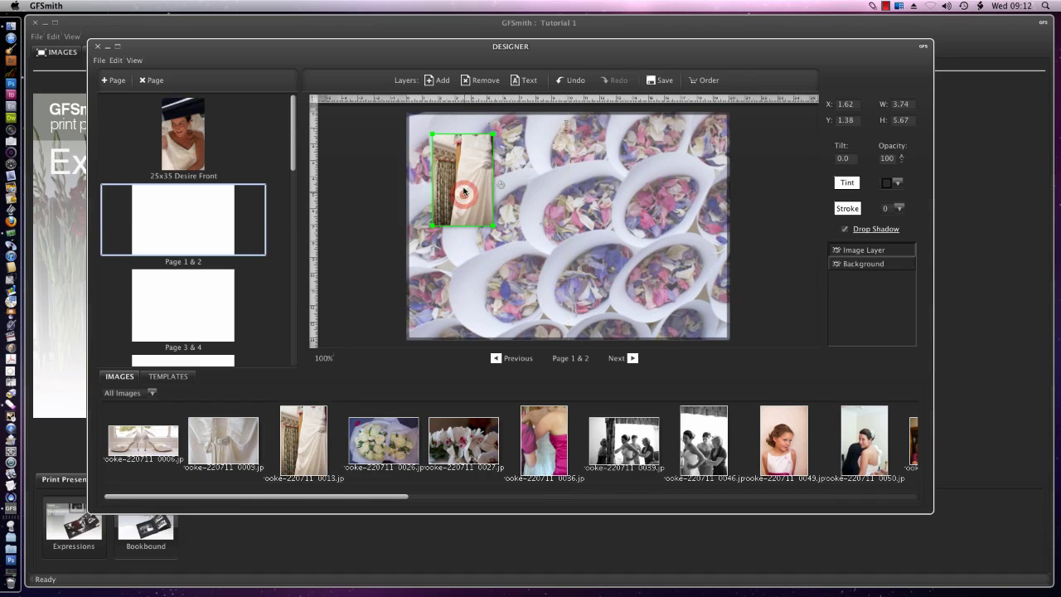
Step: Resize the dress image to about 3.91 by 6.04 and move it to about X 1.14, Y 0.73
left_click_drag(463, 191, 450, 160)
mouse_move(481, 219)
left_mouse_down()
mouse_move(493, 231)
mouse_move(497, 222)
mouse_move(493, 231)
left_mouse_up()
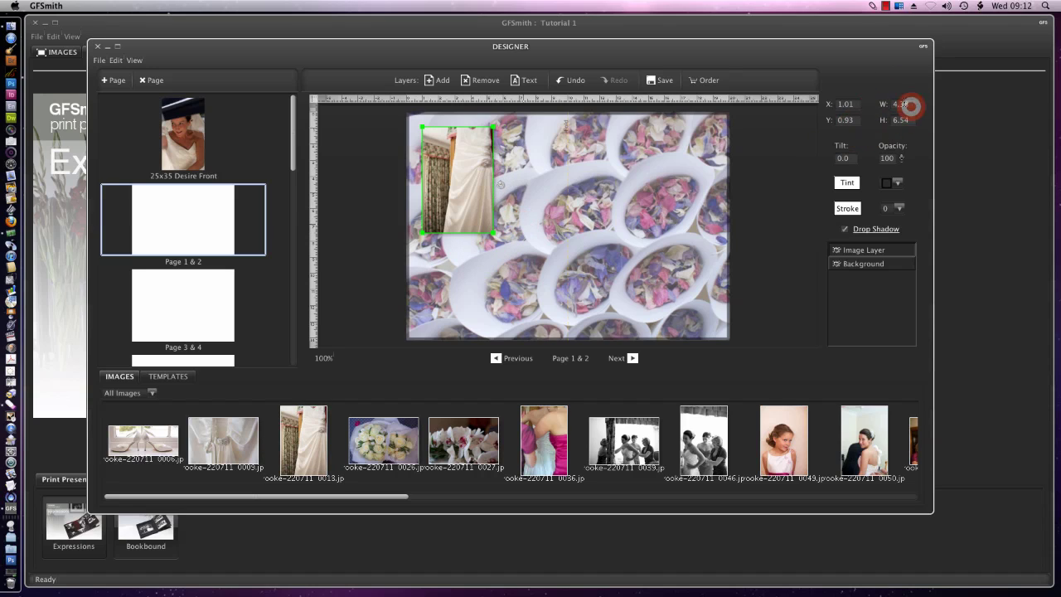
left_click_drag(462, 181, 458, 176)
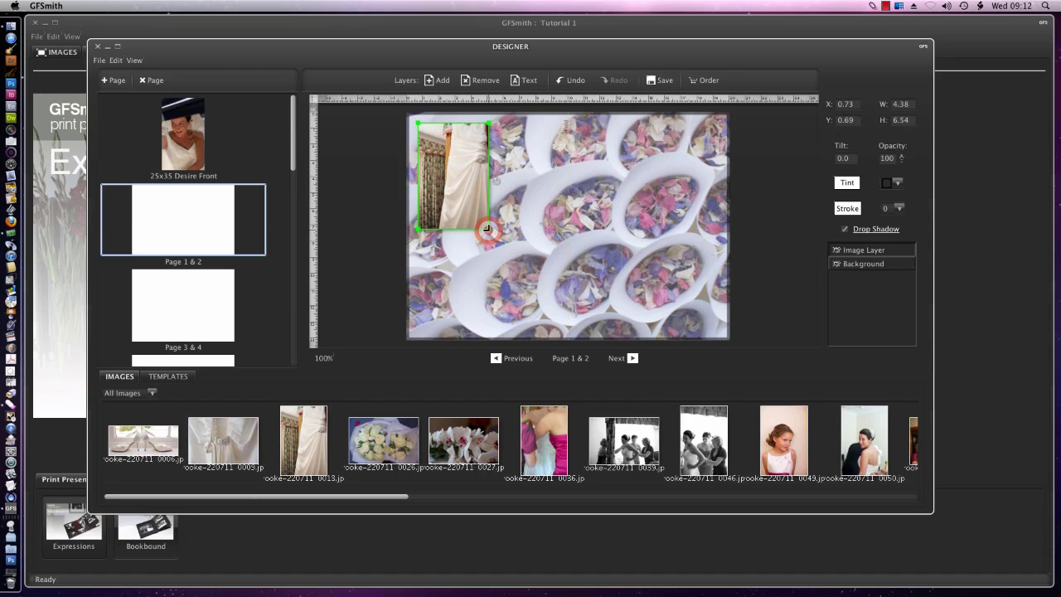
left_click_drag(487, 228, 481, 221)
left_click_drag(454, 169, 461, 170)
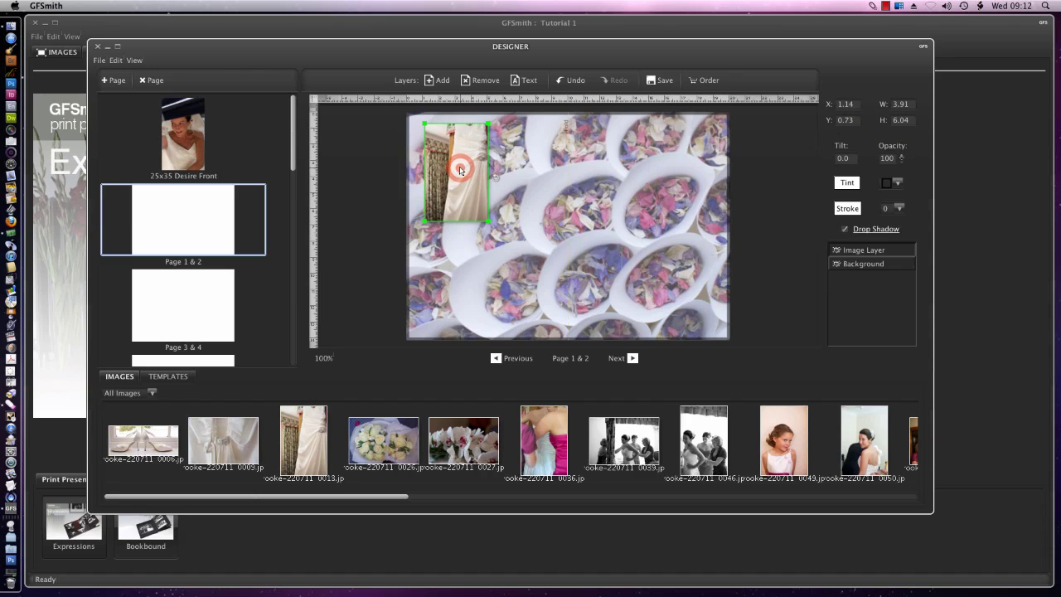
left_click(461, 291)
Step: Add a second image layer, fill it with image 0036 and position it directly below the dress image at about X 1.01, Y 6.76
left_click(437, 80)
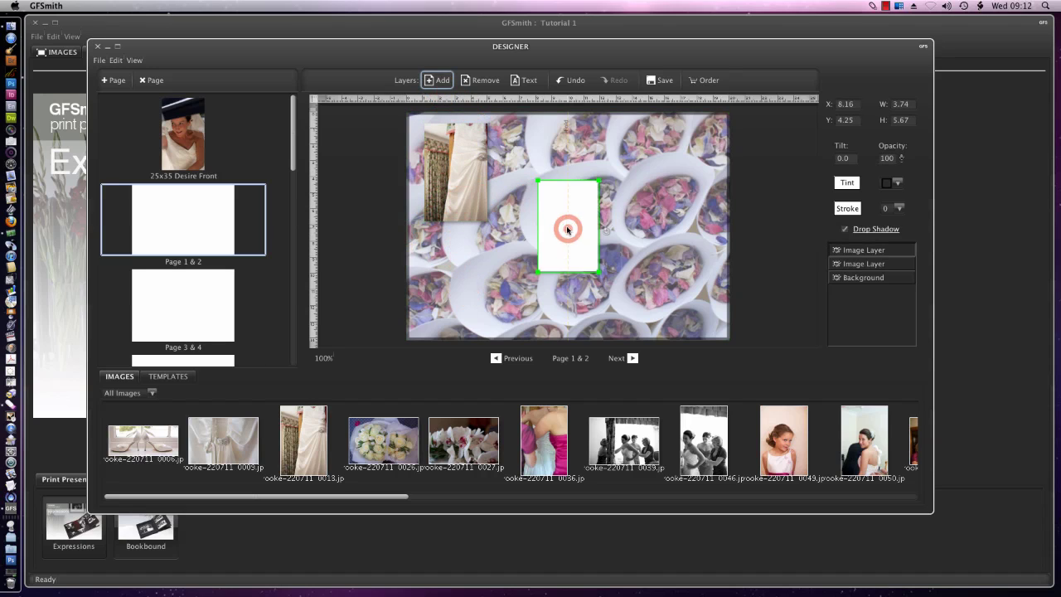
left_click_drag(568, 224, 453, 274)
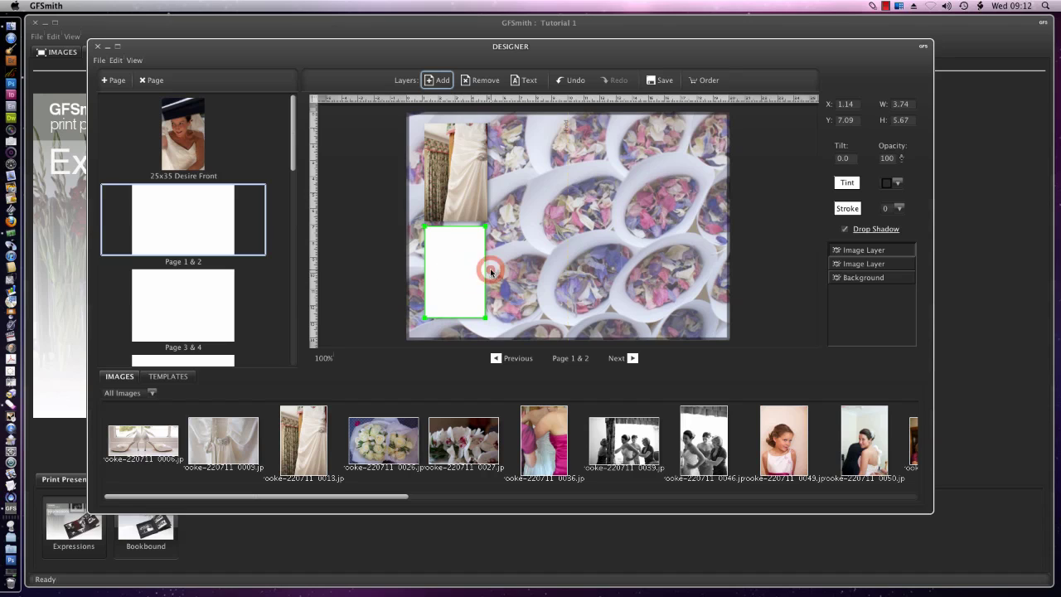
mouse_move(544, 439)
left_mouse_down()
mouse_move(442, 266)
mouse_move(481, 253)
mouse_move(495, 332)
mouse_move(463, 309)
mouse_move(446, 270)
left_mouse_up()
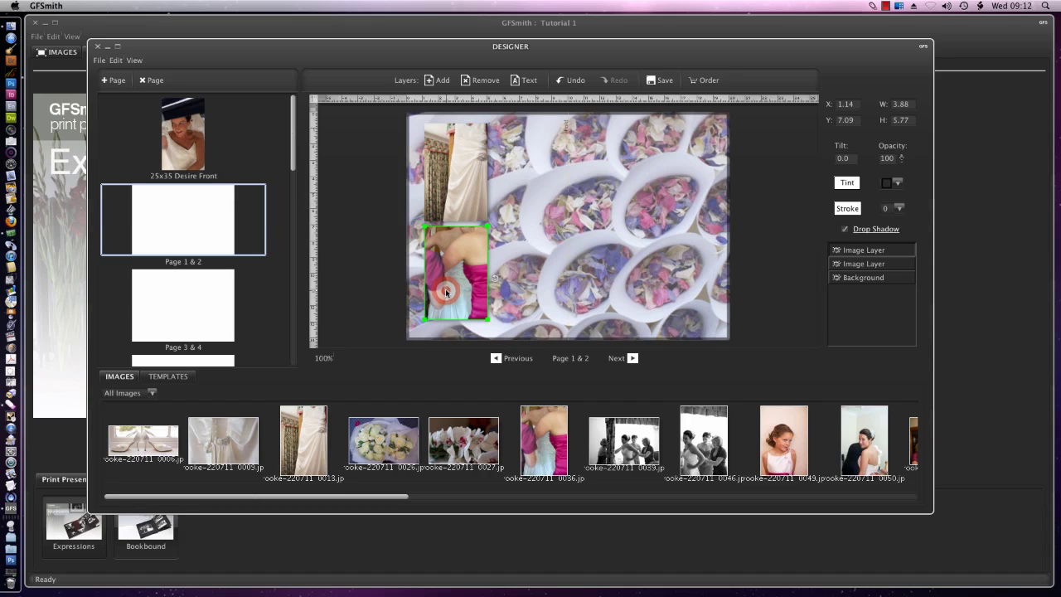
mouse_move(451, 273)
left_mouse_down()
mouse_move(452, 166)
mouse_move(466, 176)
mouse_move(453, 167)
mouse_move(497, 161)
mouse_move(436, 165)
mouse_move(458, 170)
mouse_move(455, 264)
mouse_move(456, 242)
mouse_move(450, 249)
left_mouse_up()
Step: Apply a black stroke of width 3 to both the dress image and the bridesmaids image on Page 1 & 2
left_click(901, 212)
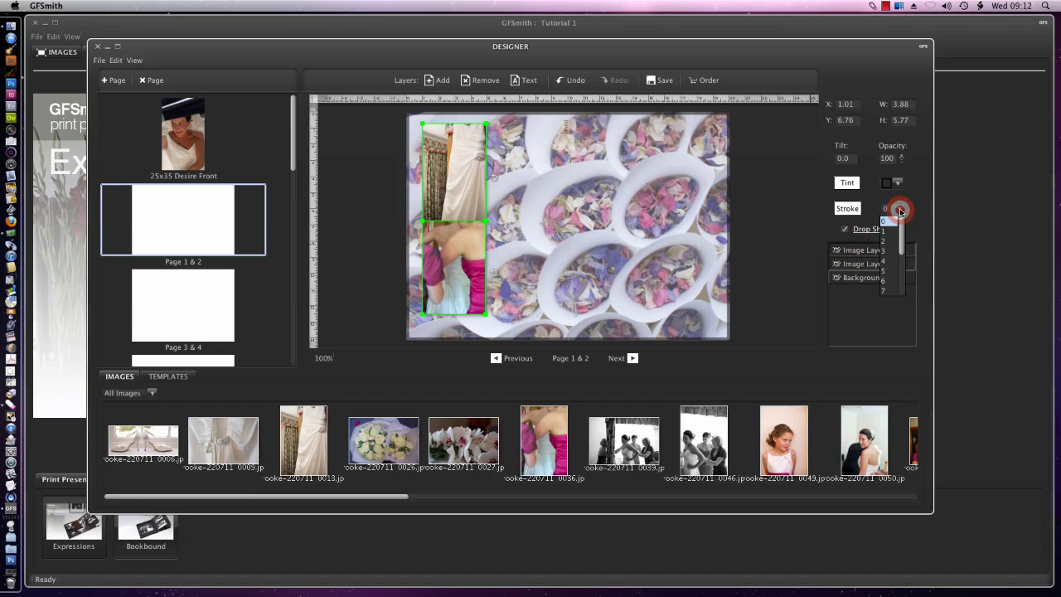
left_click_drag(894, 225, 889, 243)
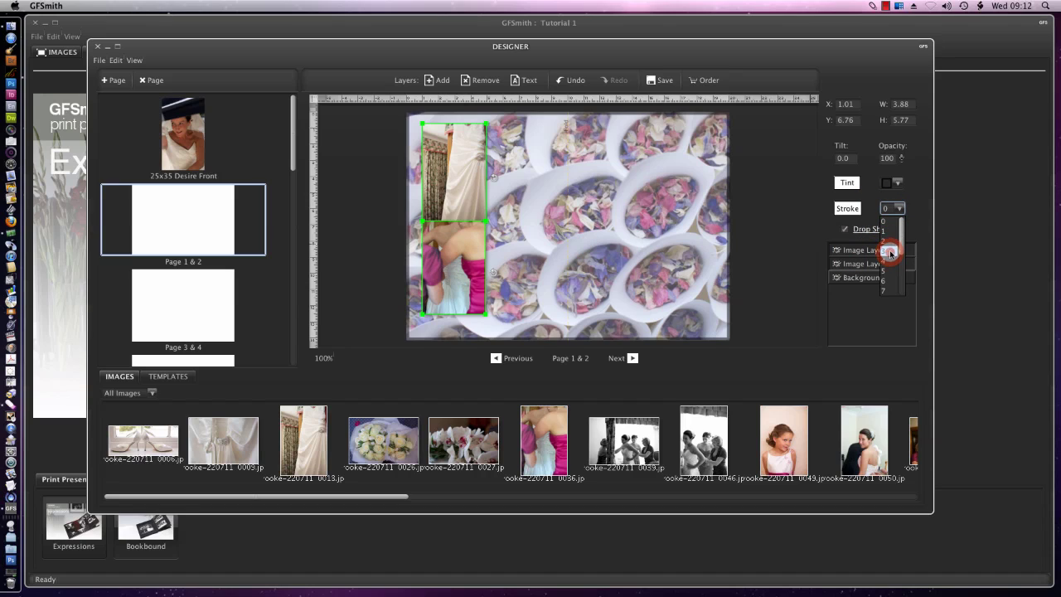
left_click_drag(890, 251, 890, 251)
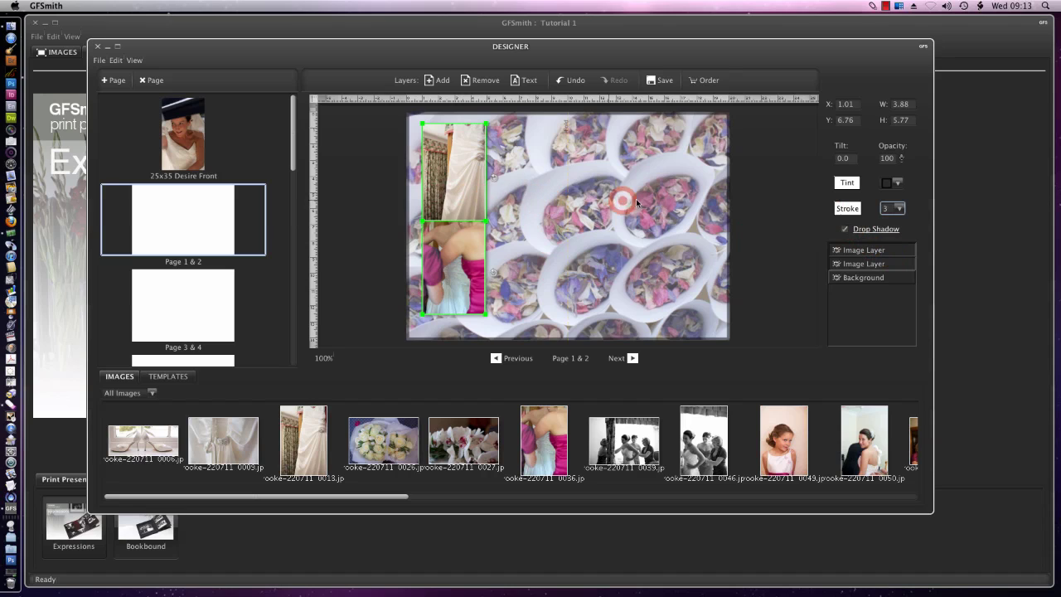
left_click(853, 208)
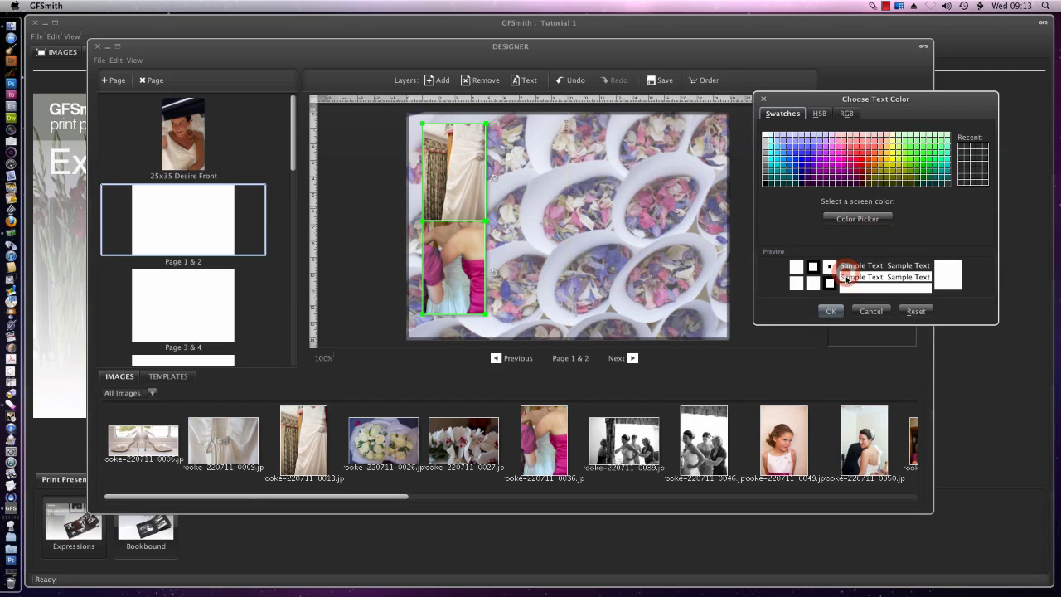
left_click(765, 186)
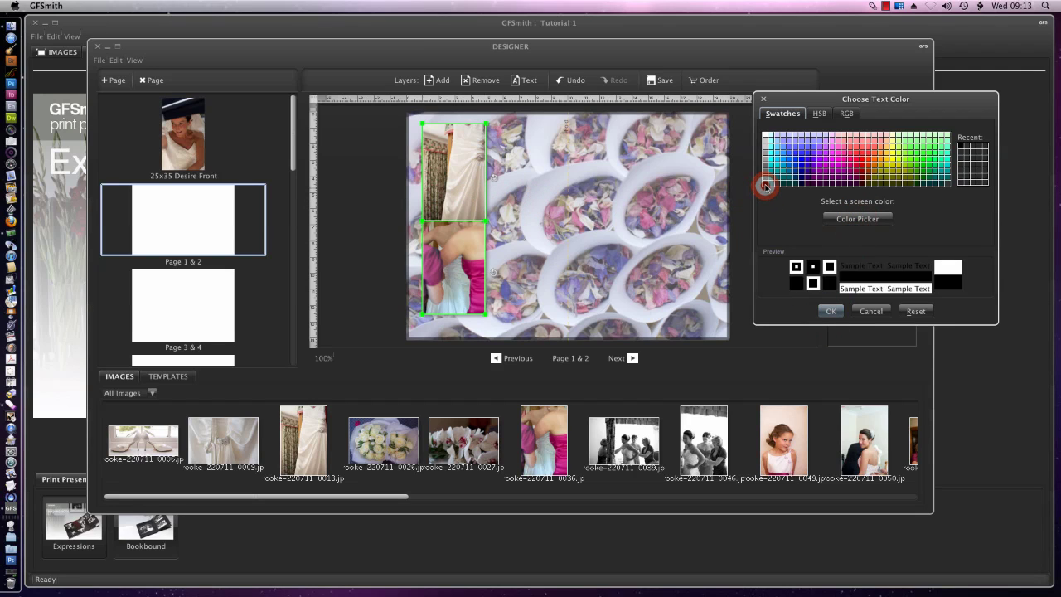
left_click(831, 311)
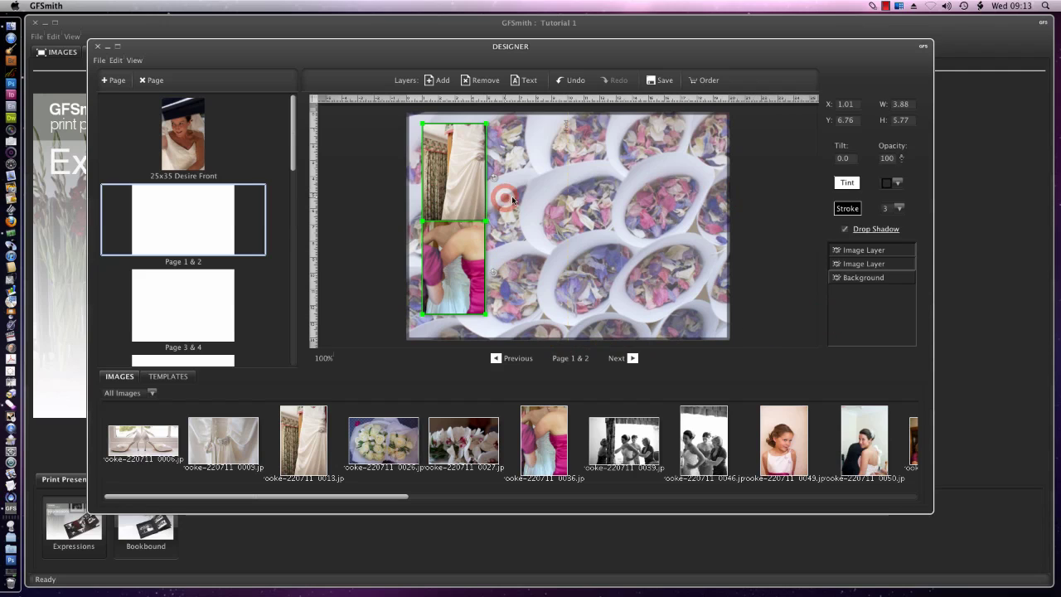
left_click(535, 203)
Step: Move the lower bridesmaids image down to about X 1.04, Y 7.24, leaving a gap below the dress image
left_click(448, 264)
left_click_drag(451, 275, 451, 270)
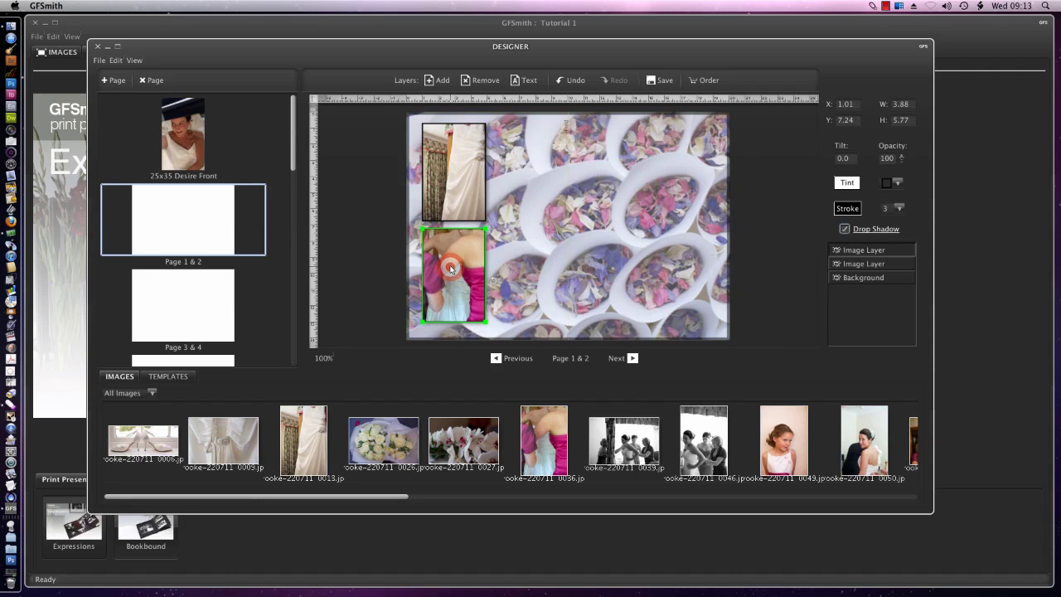
left_click(537, 218)
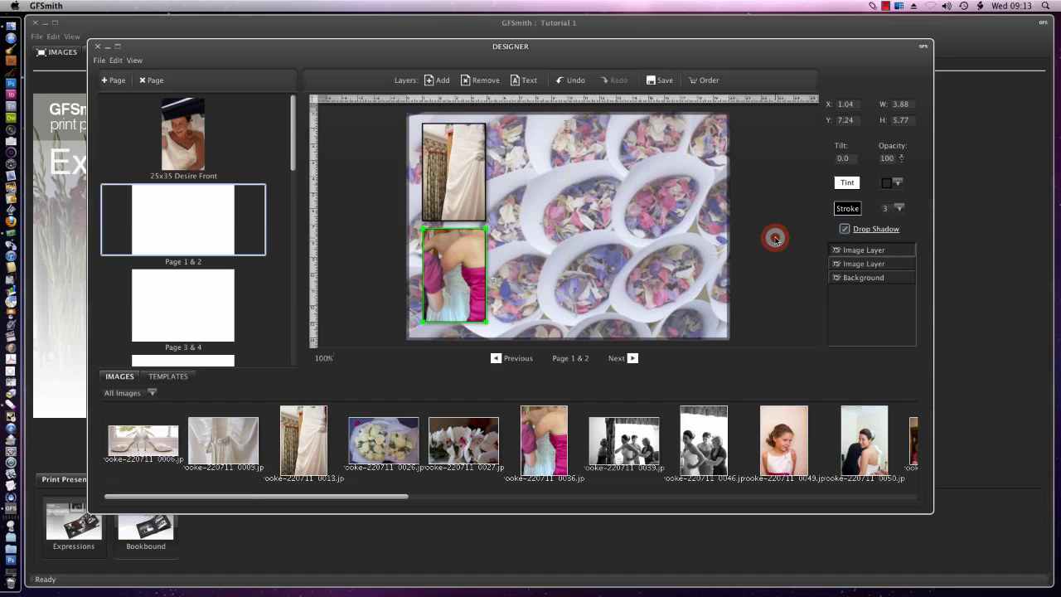
Step: Turn off the drop shadow on the dress image and on the bridesmaids image
left_click(447, 177)
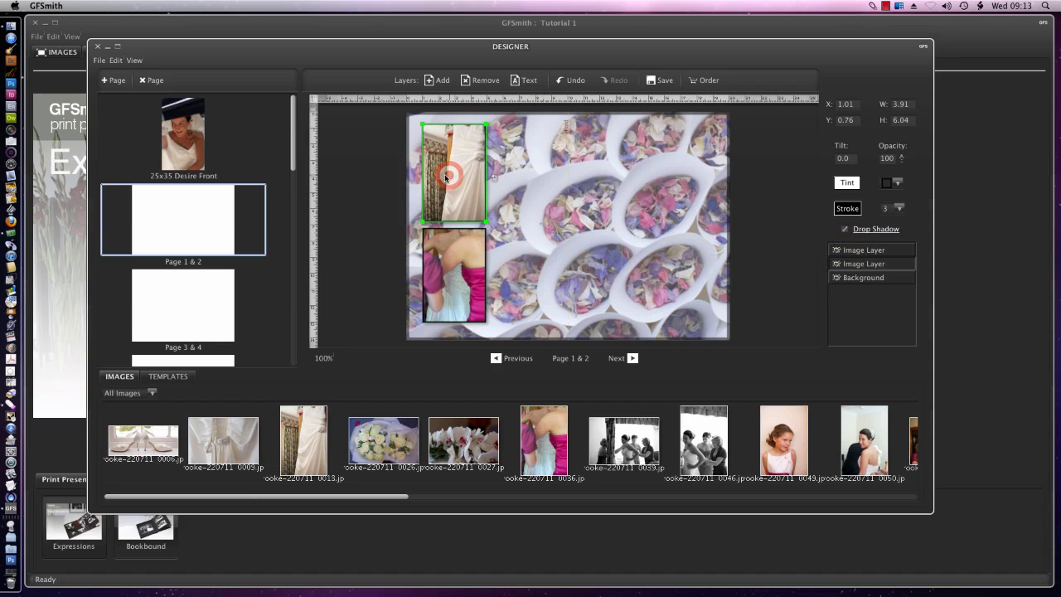
left_click(845, 242)
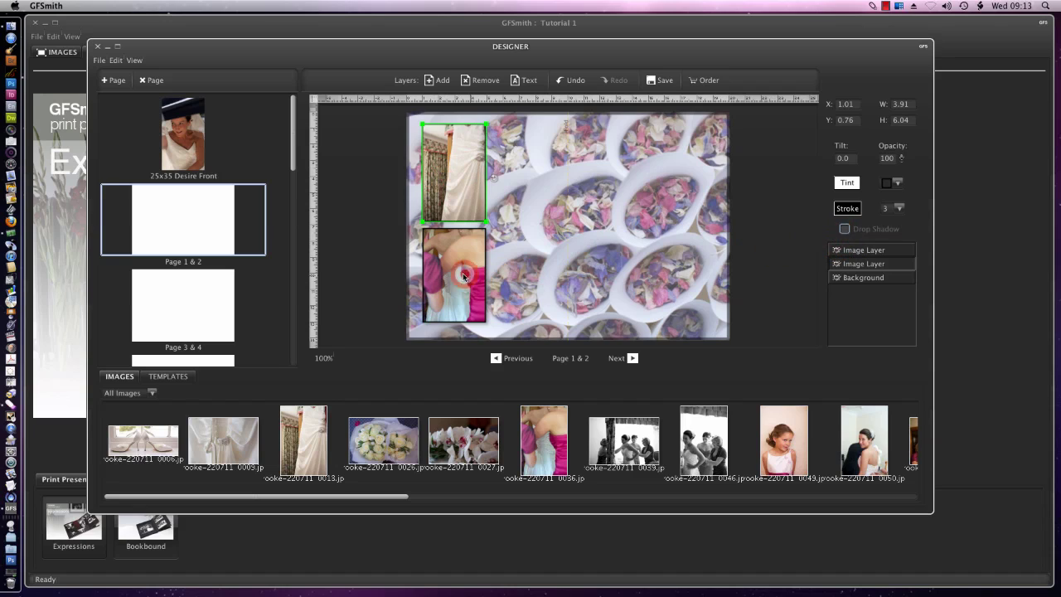
left_click(462, 274)
left_click(850, 231)
Step: Turn the drop shadow back on for the dress and bridesmaids images and deselect them
left_click(438, 203)
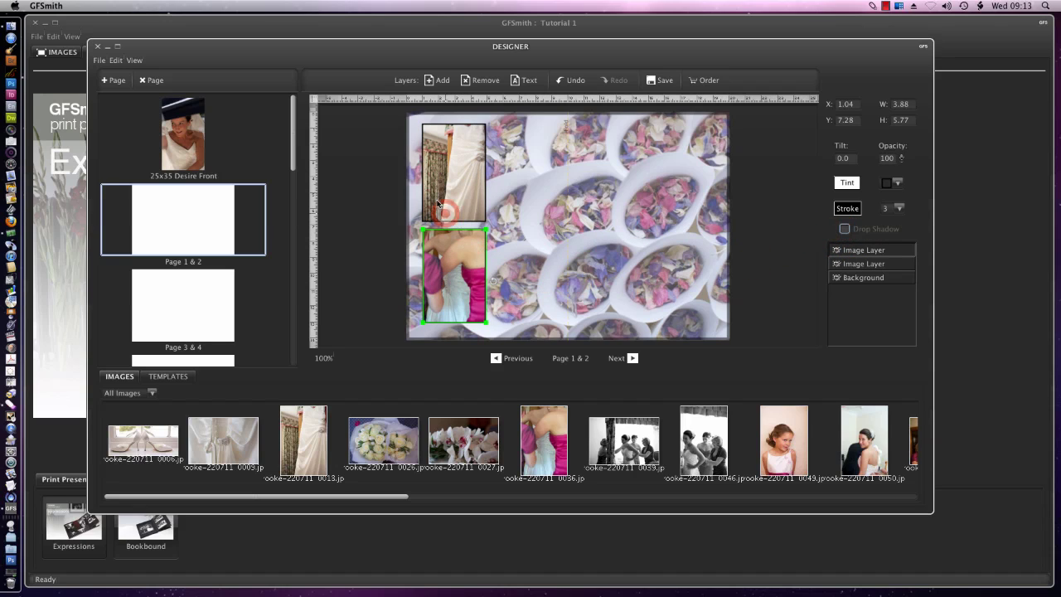
left_click(451, 175)
left_click(846, 237)
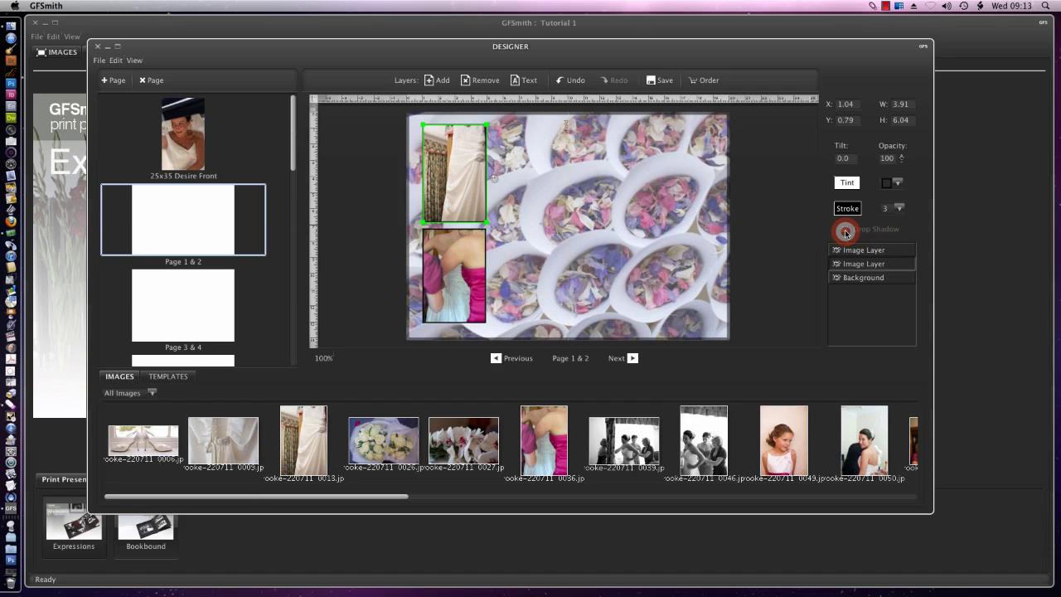
left_click(846, 233)
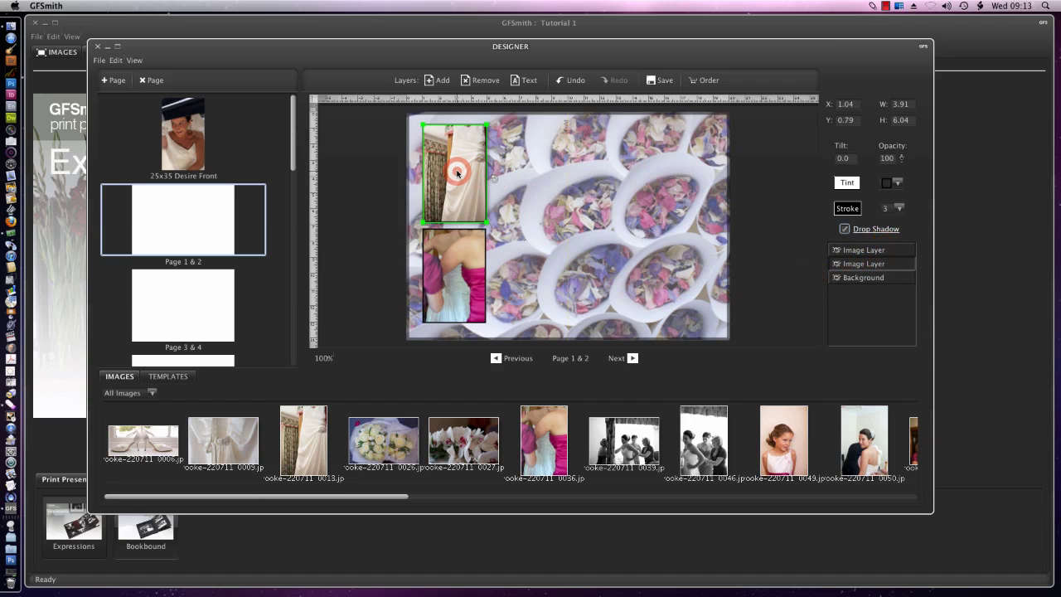
left_click(455, 277)
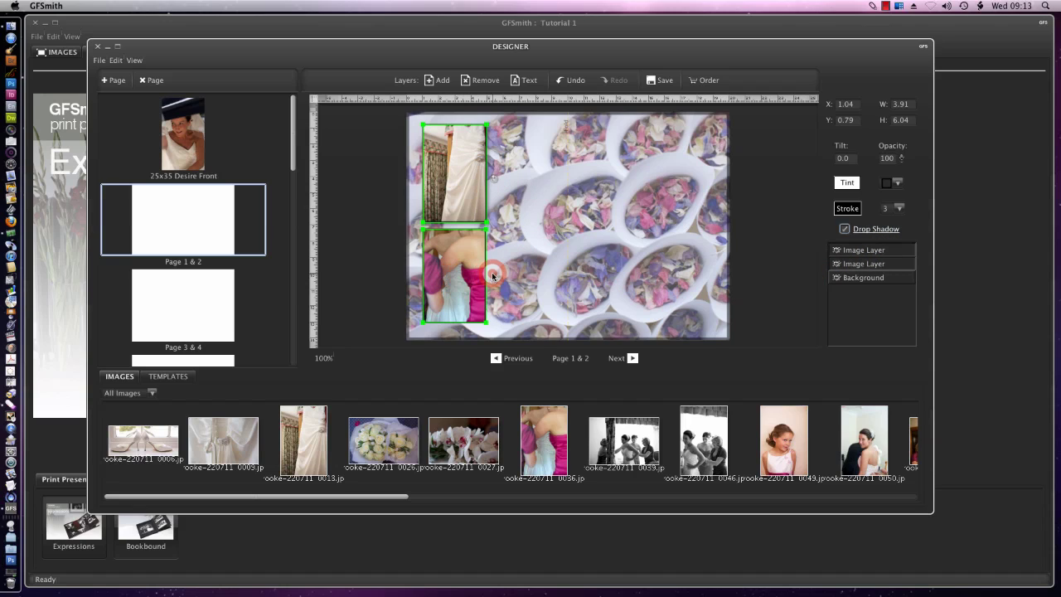
left_click(846, 231)
left_click(846, 231)
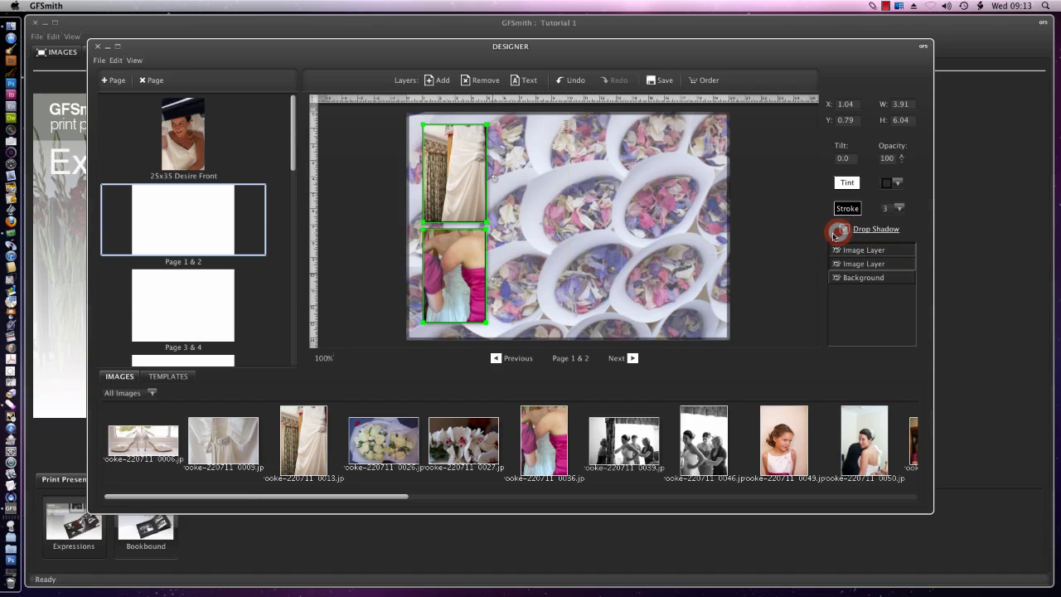
left_click(578, 248)
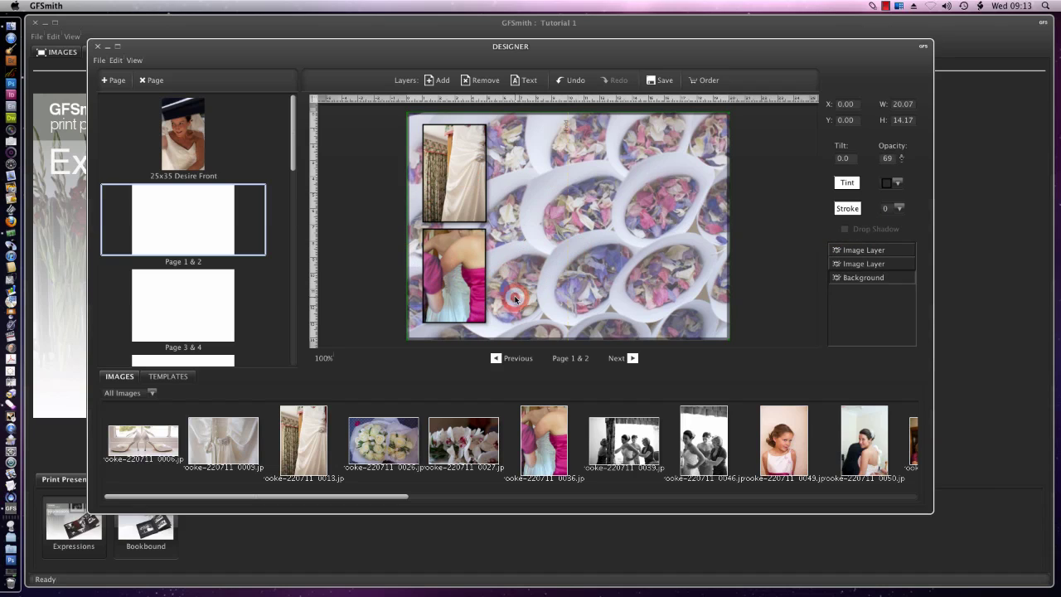
Step: Open the Page 3 & 4 spread and apply the gradient-background template with two portrait frames and one large square frame
left_click(189, 302)
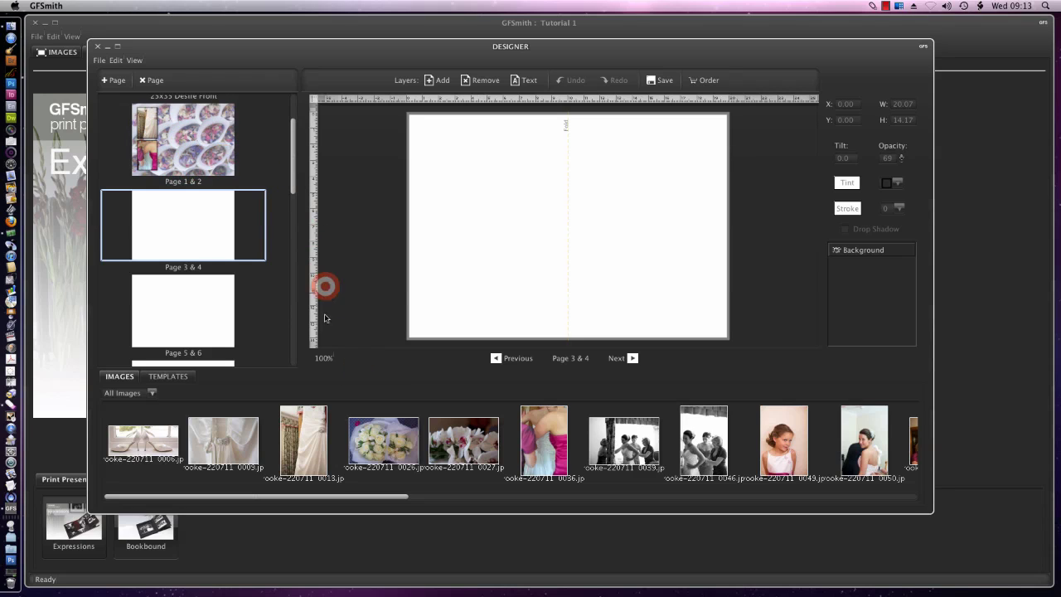
left_click(169, 378)
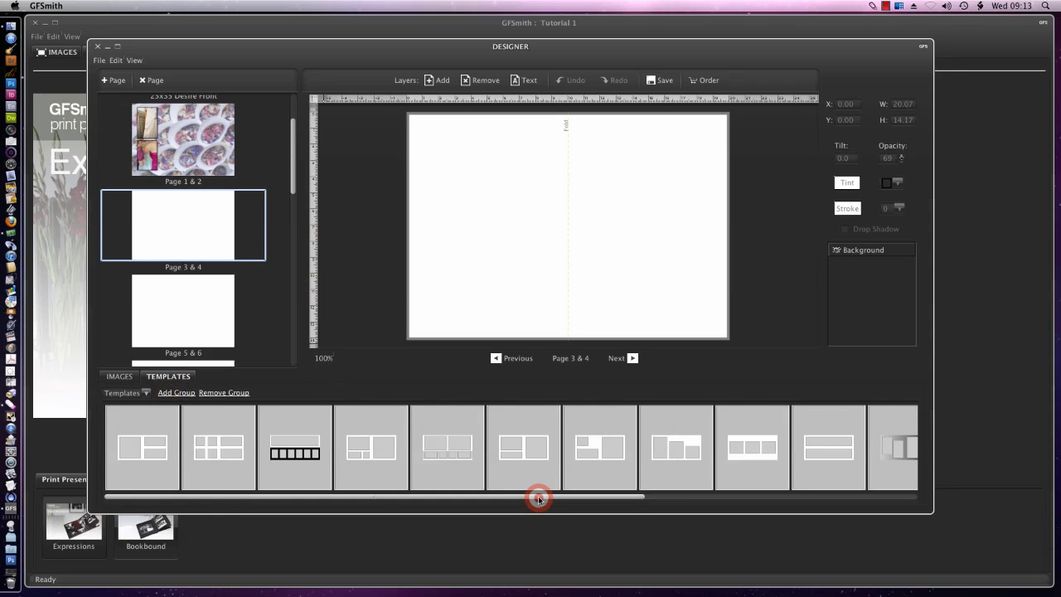
left_click_drag(539, 500, 824, 492)
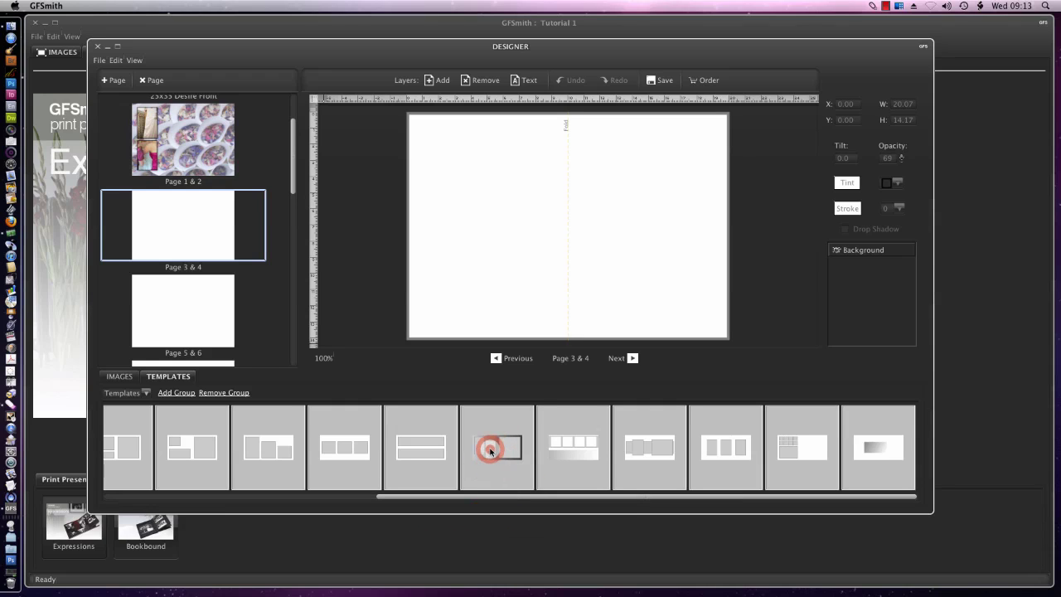
left_click_drag(490, 450, 564, 227)
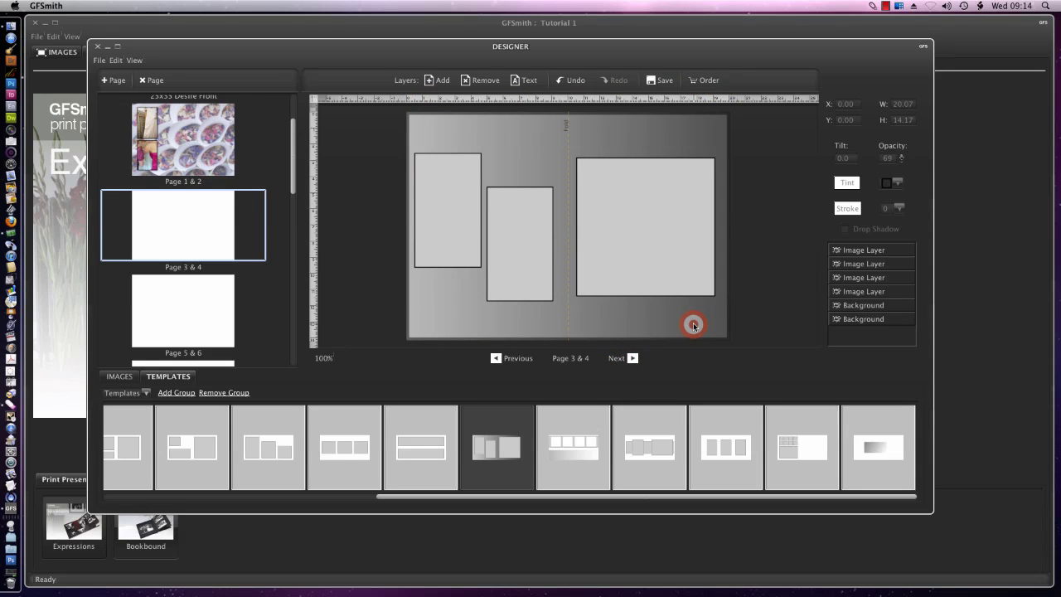
Step: Fill the large square frame on Page 3 & 4 with image 0052
left_click(119, 378)
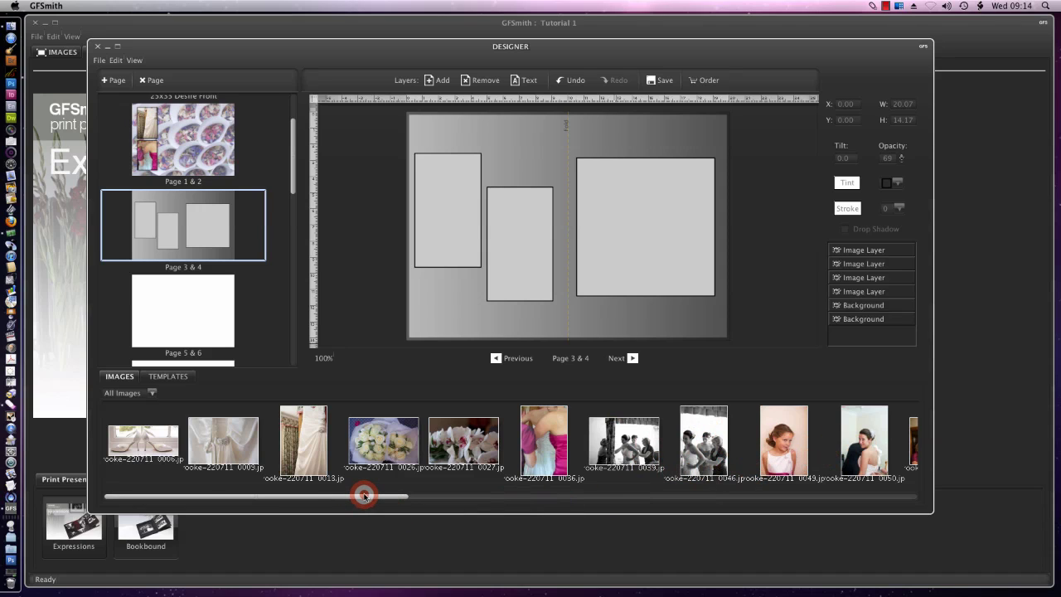
left_click_drag(365, 495, 474, 496)
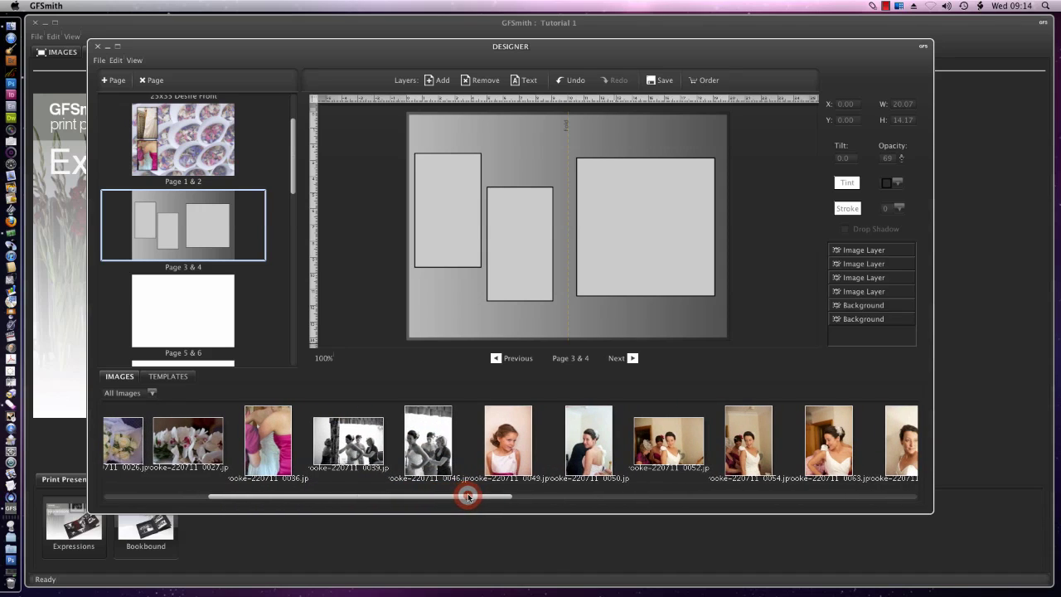
left_click_drag(670, 450, 635, 286)
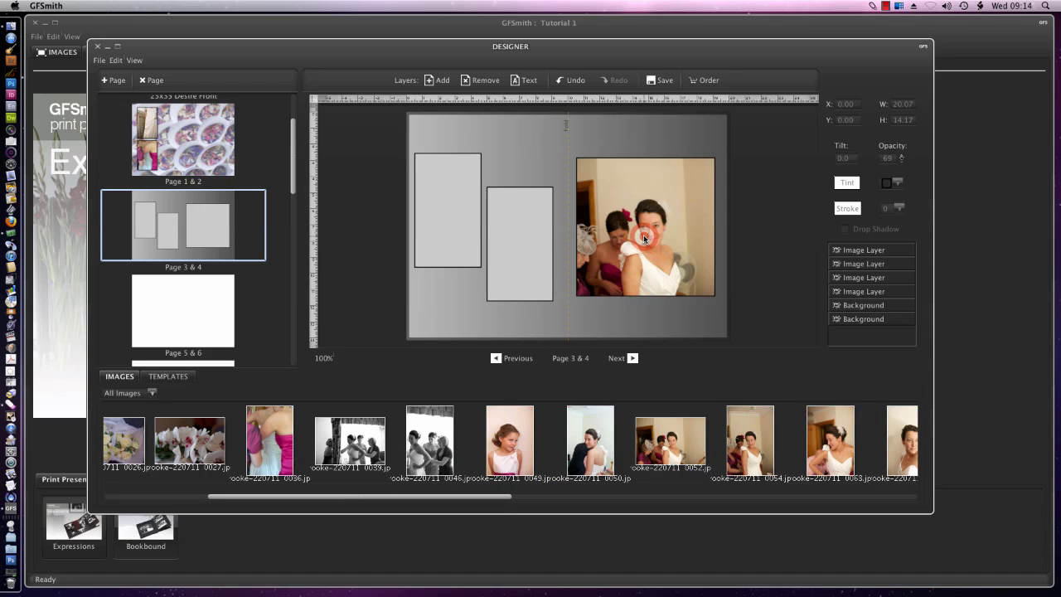
Step: Crop image 0052 tightly around the bride and the bridesmaid behind her, and convert it to black and white
left_click(645, 238)
double_click(646, 239)
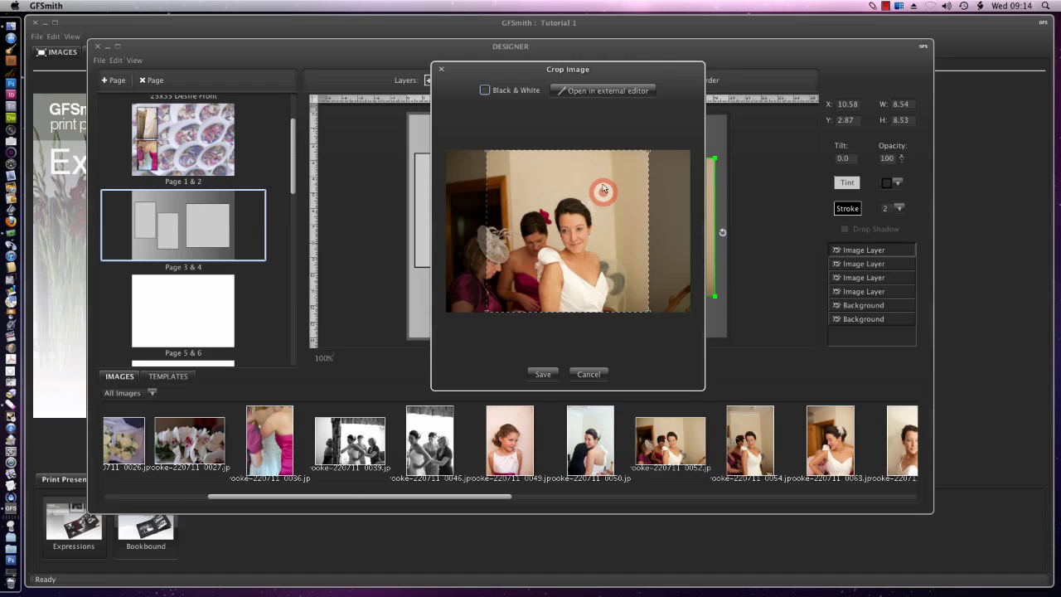
left_click_drag(650, 151, 609, 191)
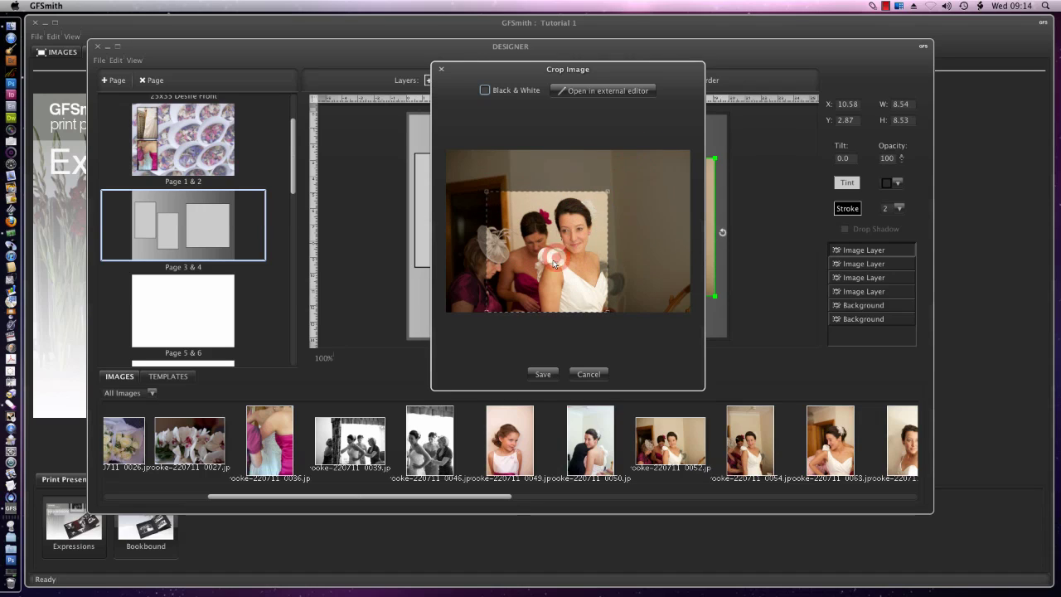
left_click_drag(558, 257, 578, 273)
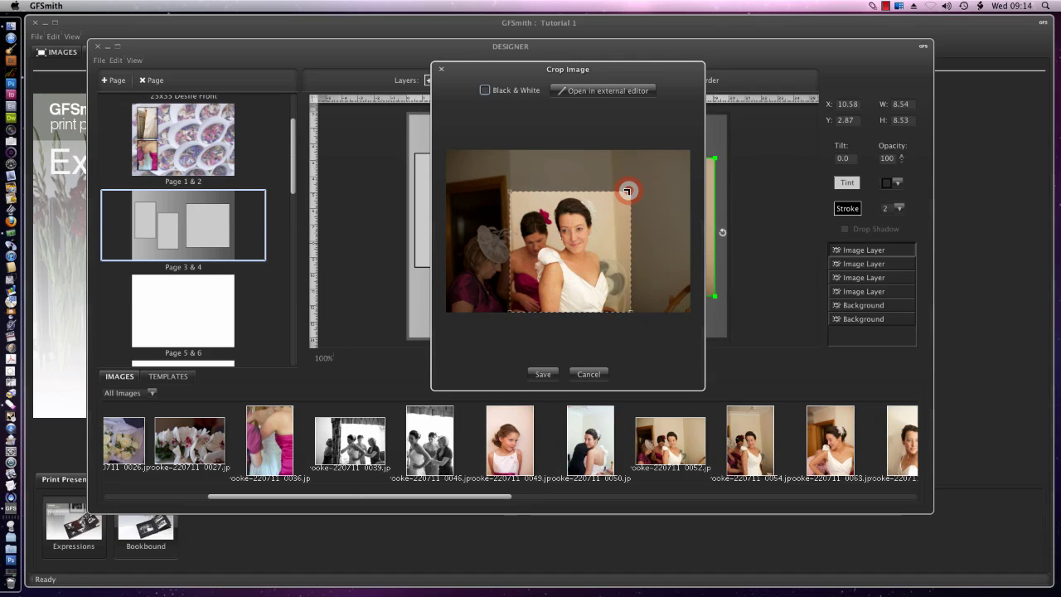
left_click_drag(627, 192, 628, 195)
left_click(552, 375)
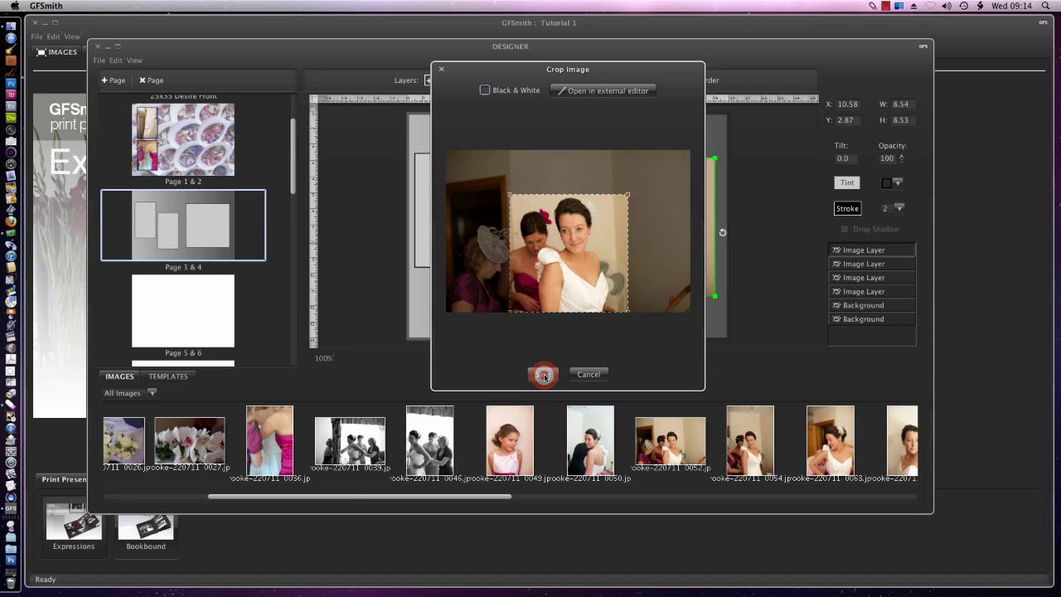
left_click(541, 373)
left_click(472, 91)
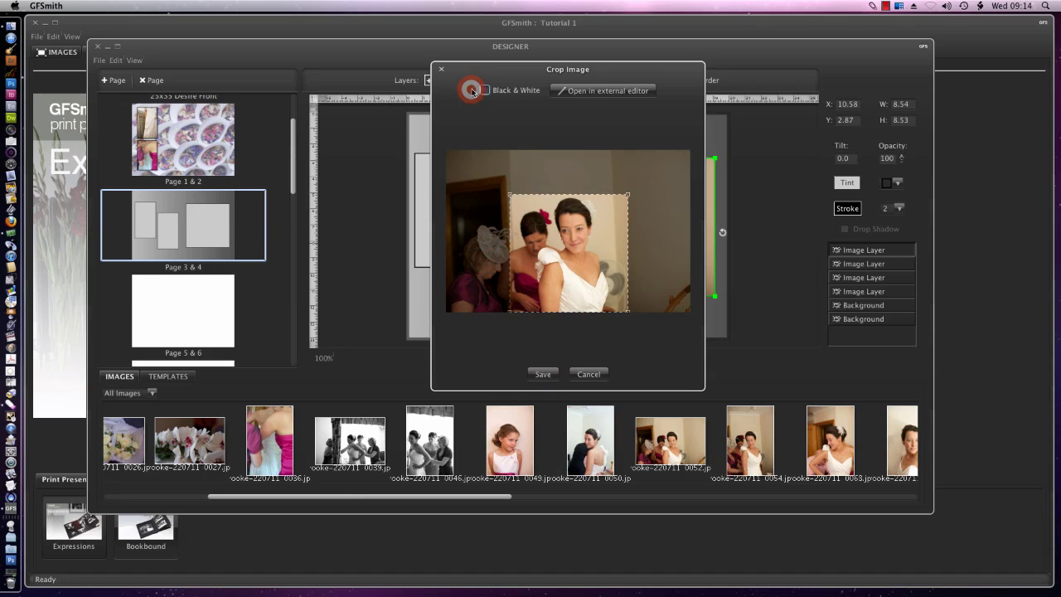
left_click(548, 374)
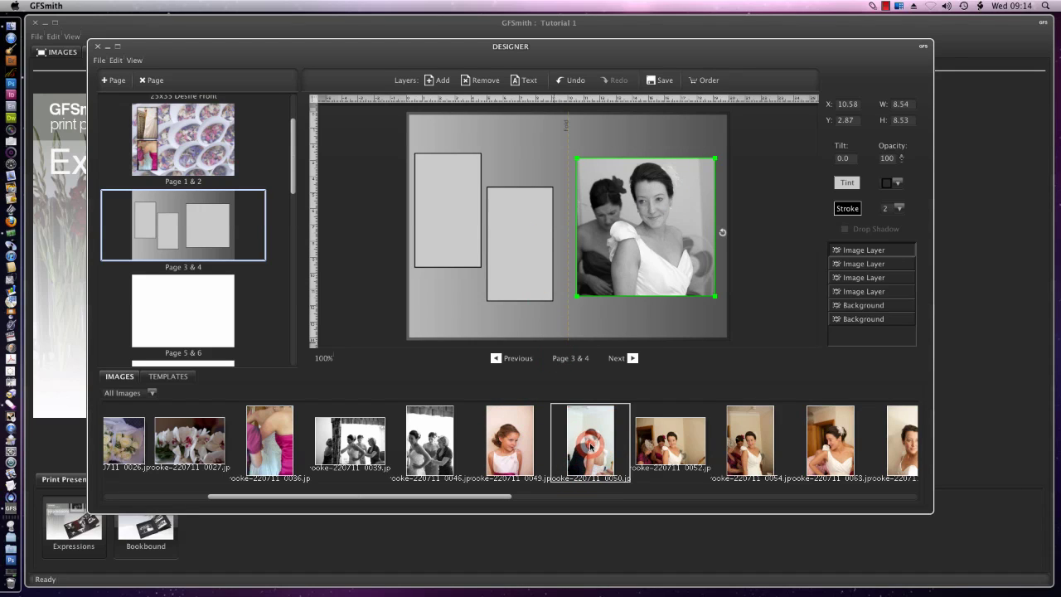
Step: Fill the portrait frame beside the fold with image 0046 and crop it to the bride and the bridesmaid behind her
left_click_drag(428, 447, 531, 308)
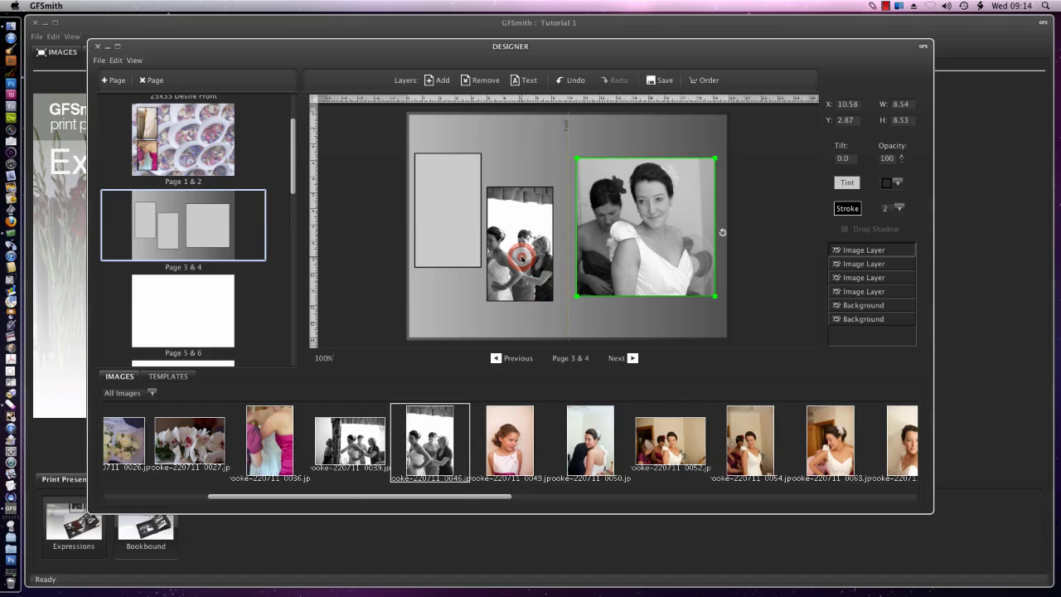
double_click(523, 258)
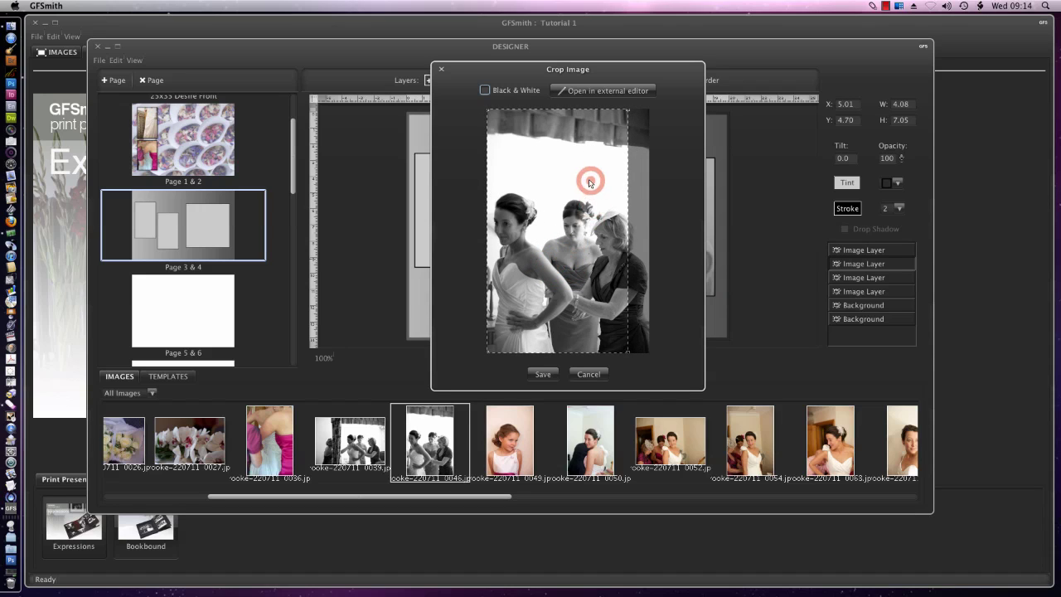
left_click_drag(627, 110, 592, 173)
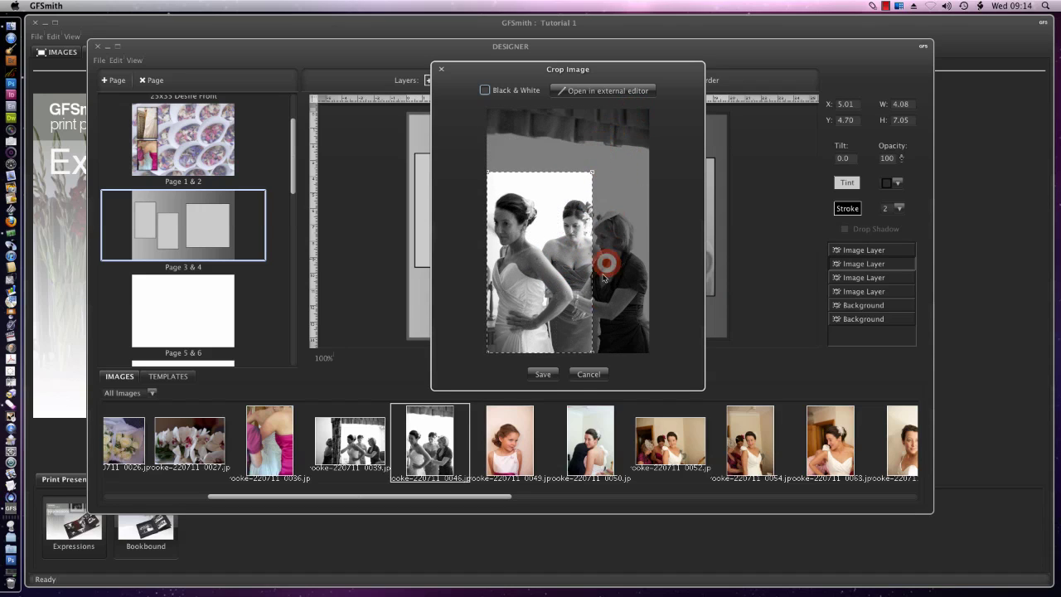
left_click(544, 377)
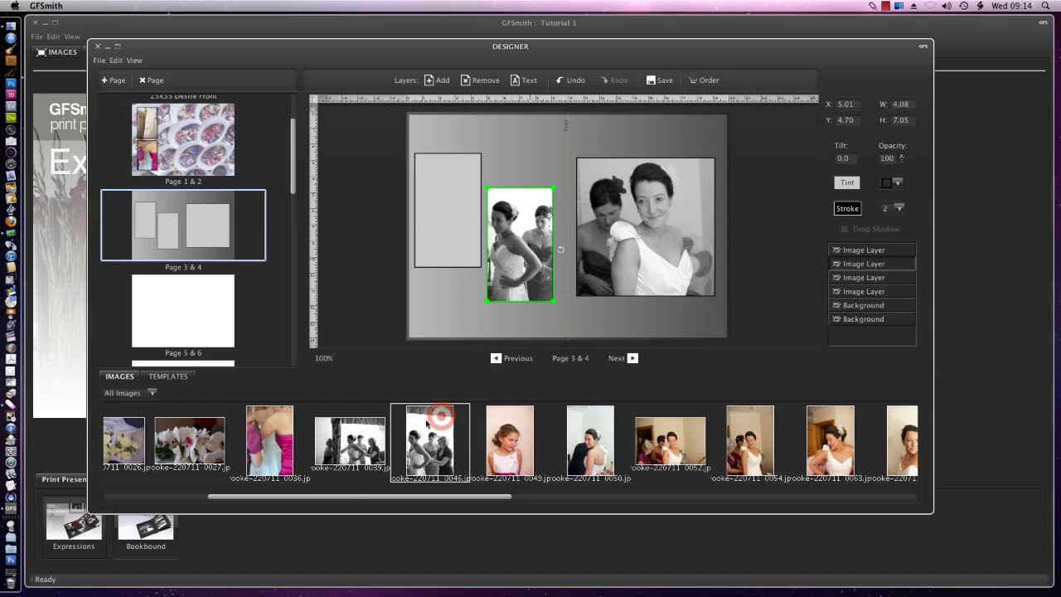
Step: Fill the remaining empty portrait frame with image 0039 and crop it around the two women fastening the bride's dress
left_click(355, 445)
left_click_drag(356, 446, 451, 281)
double_click(452, 235)
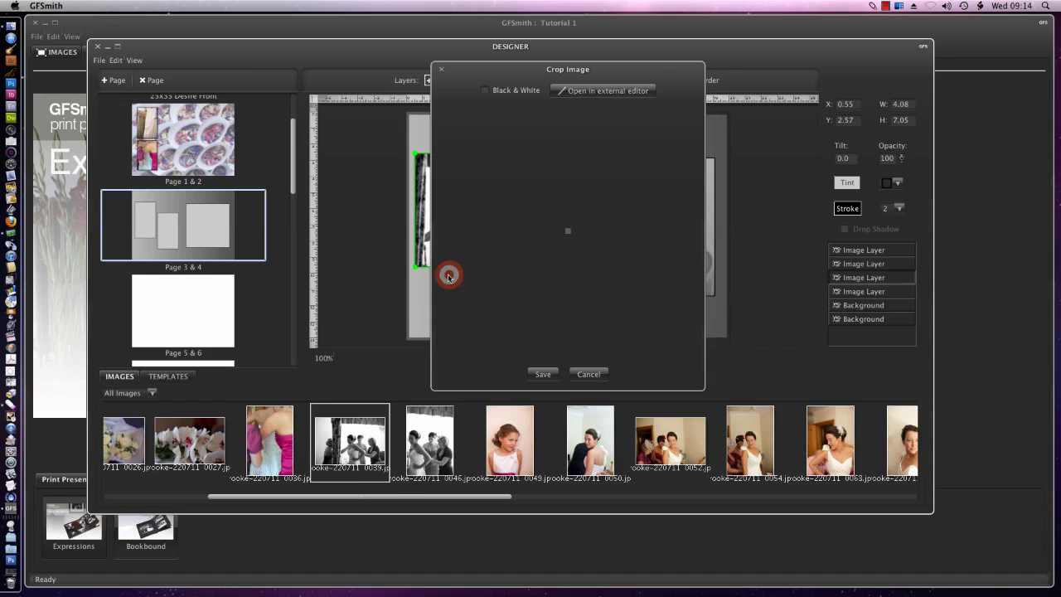
left_click_drag(578, 281, 634, 260)
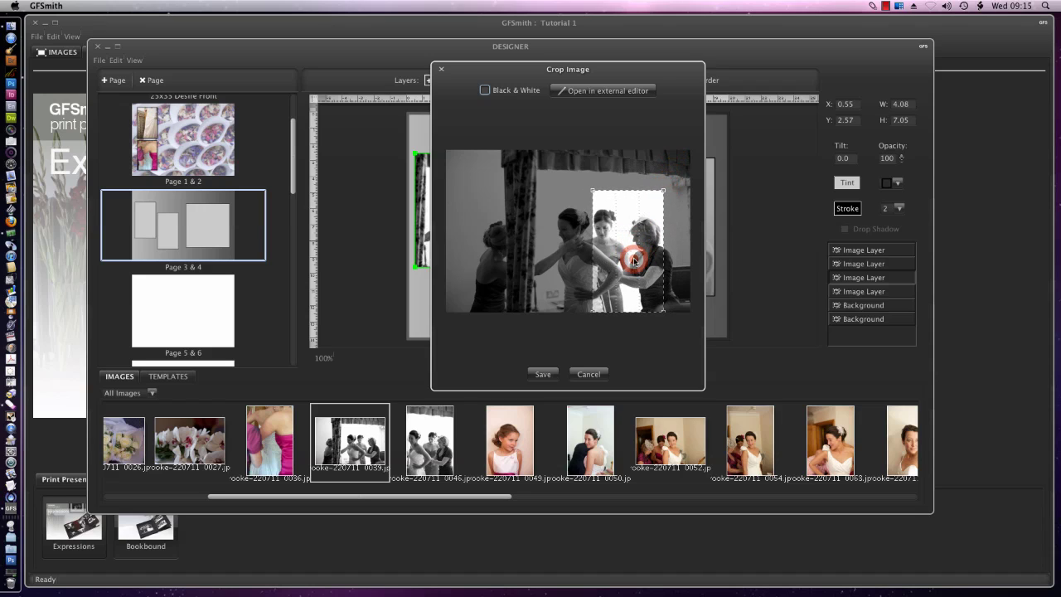
left_click(543, 374)
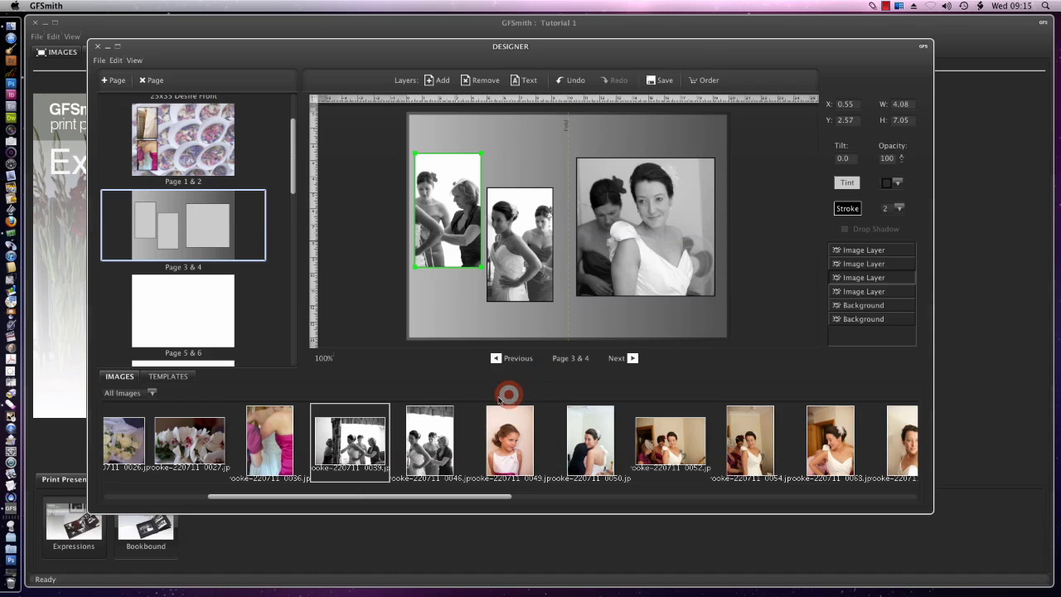
left_click(440, 308)
left_click(600, 332)
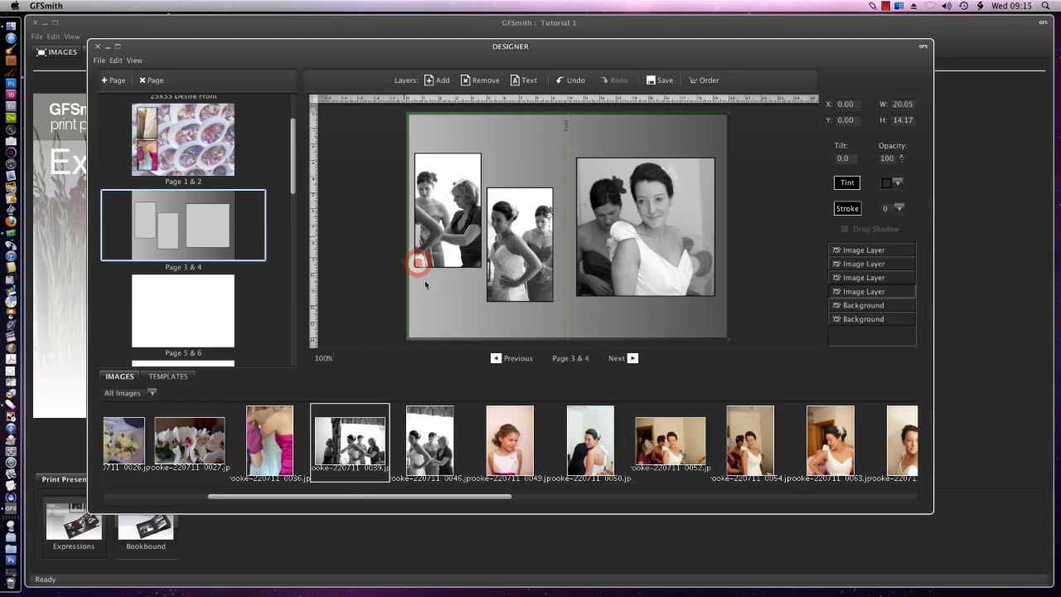